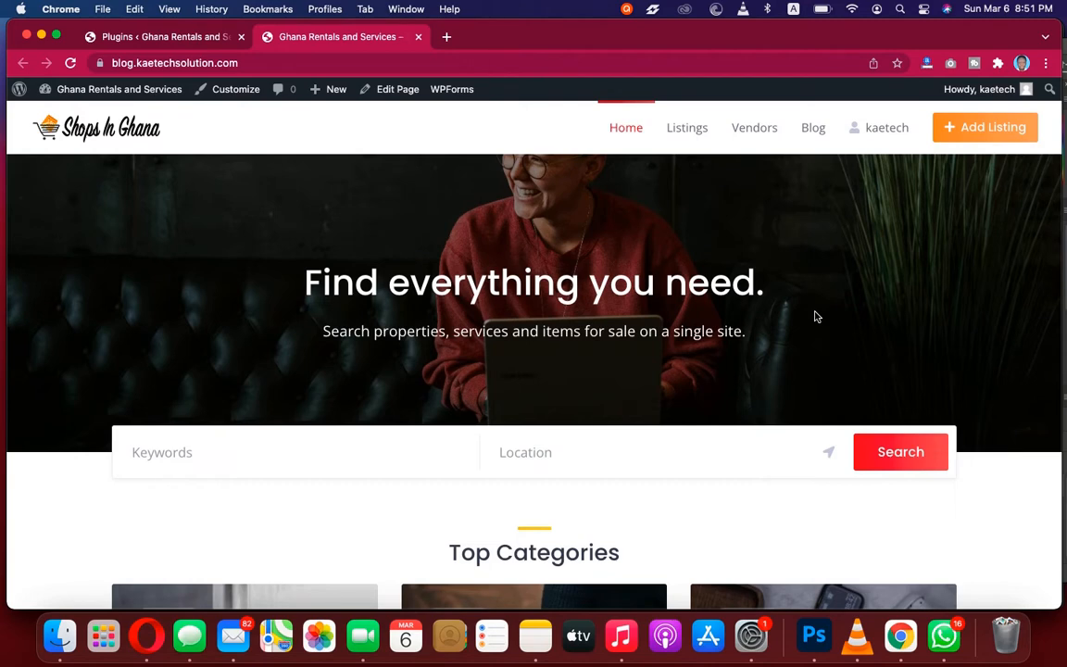
pyautogui.scroll(-10, 815, 316)
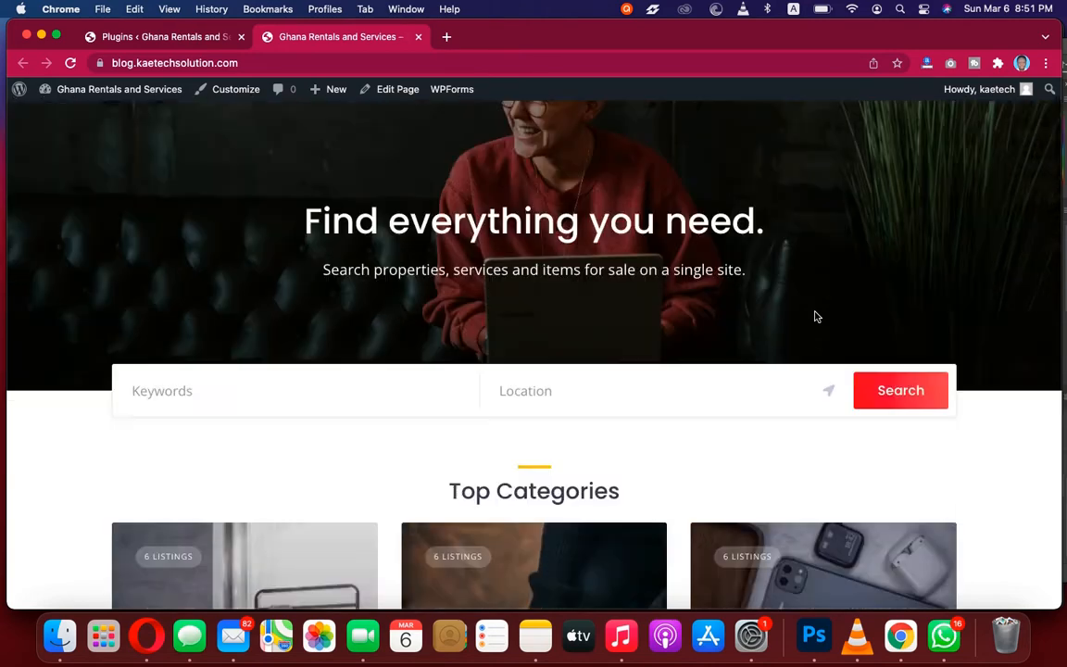
pyautogui.scroll(-5, 814, 316)
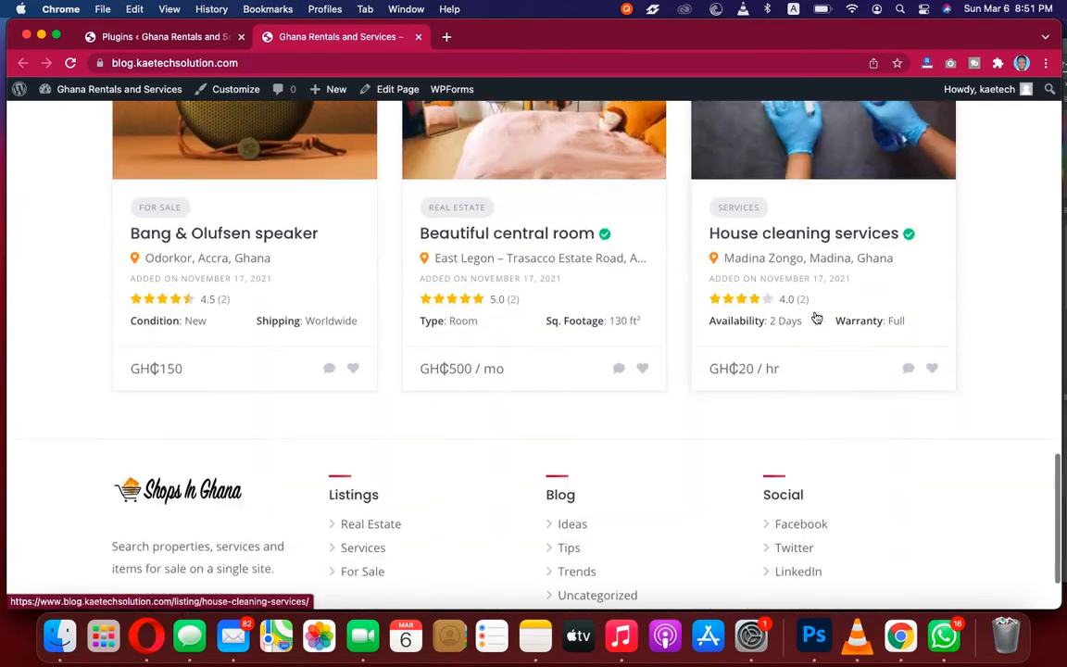
pyautogui.scroll(20, 815, 317)
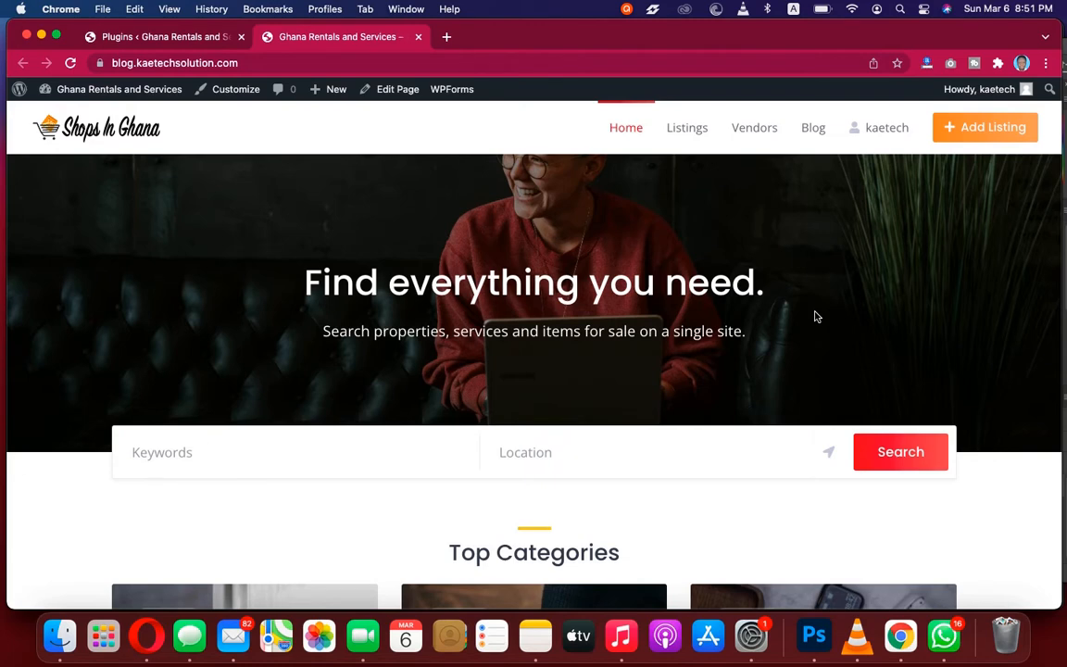
# - Open the Add Plugins page in the site's WordPress admin and search the plugin directory for "wp reset"
pyautogui.moveTo(146, 78)
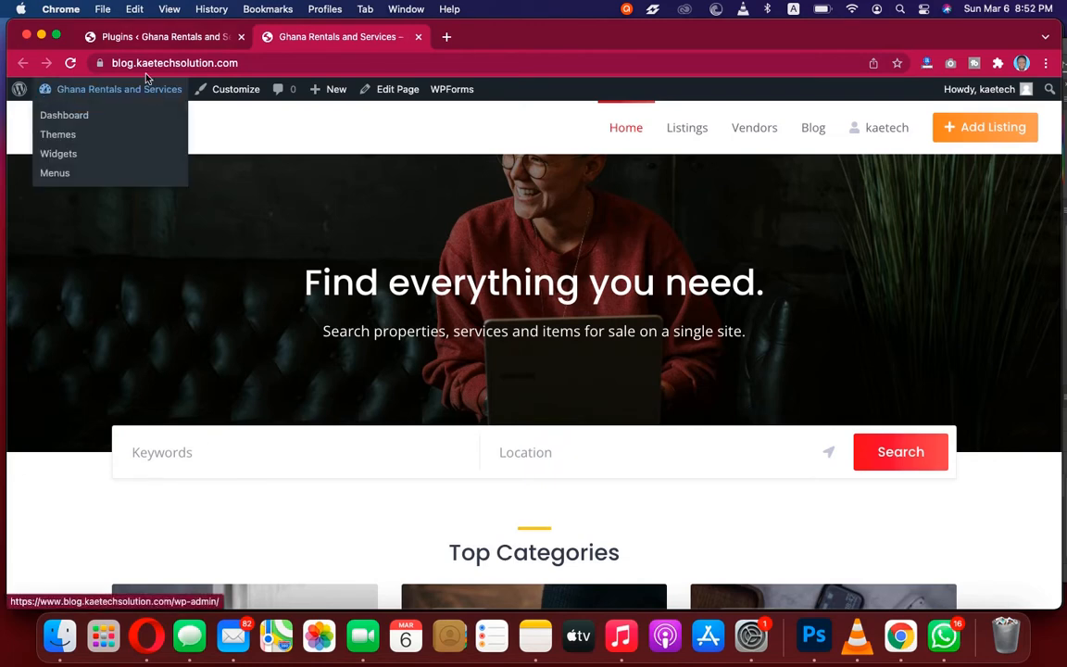
pyautogui.click(142, 36)
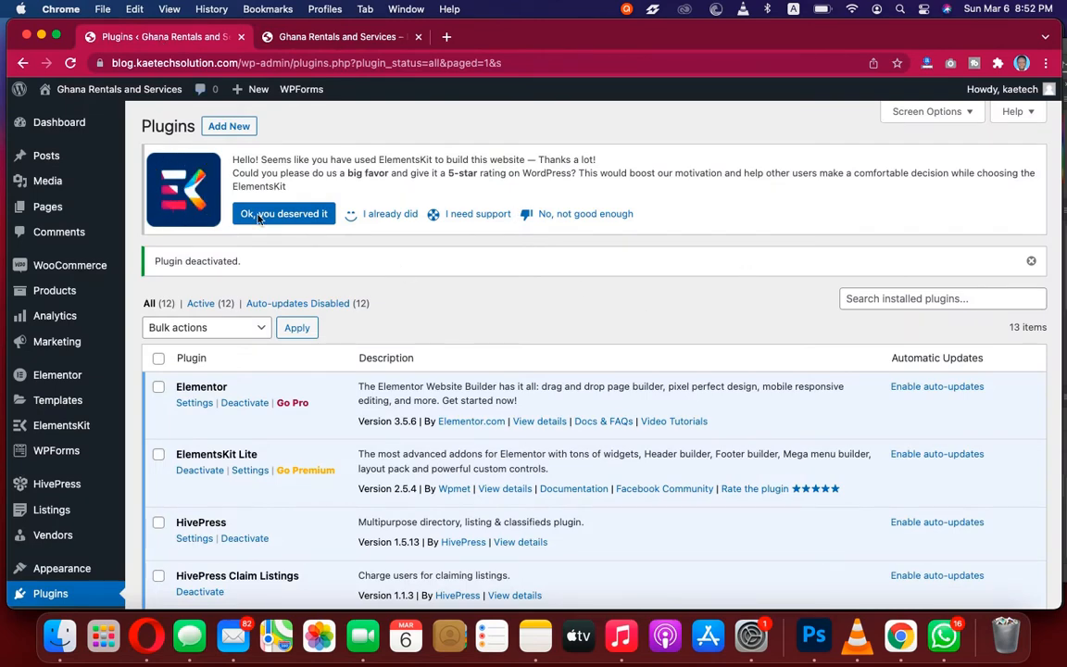
pyautogui.scroll(-3, 48, 315)
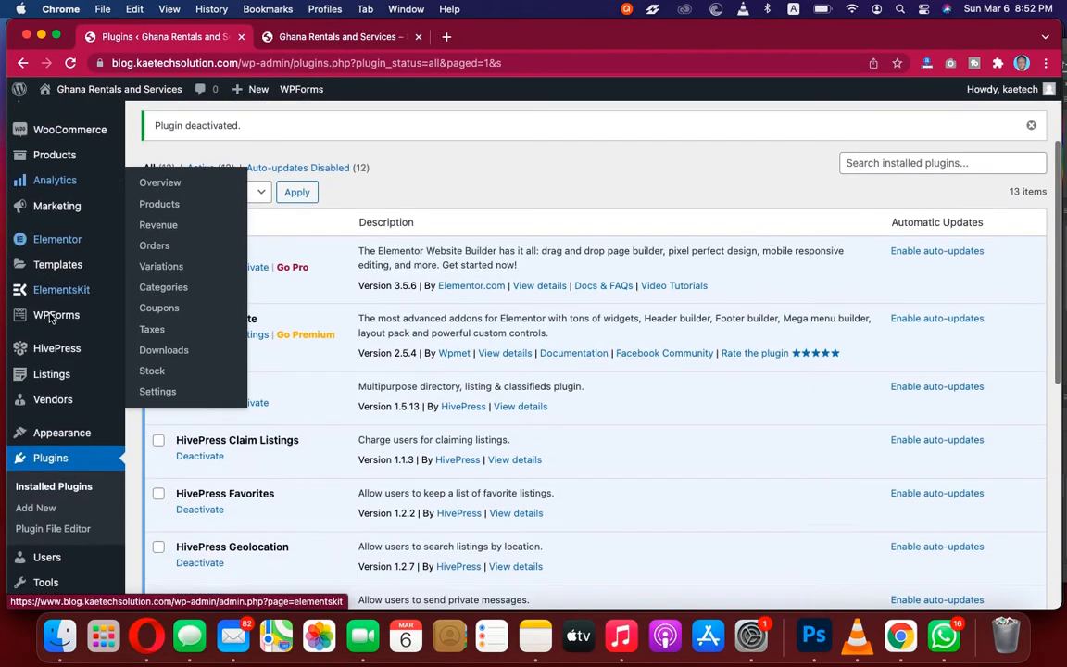
pyautogui.scroll(-2, 50, 317)
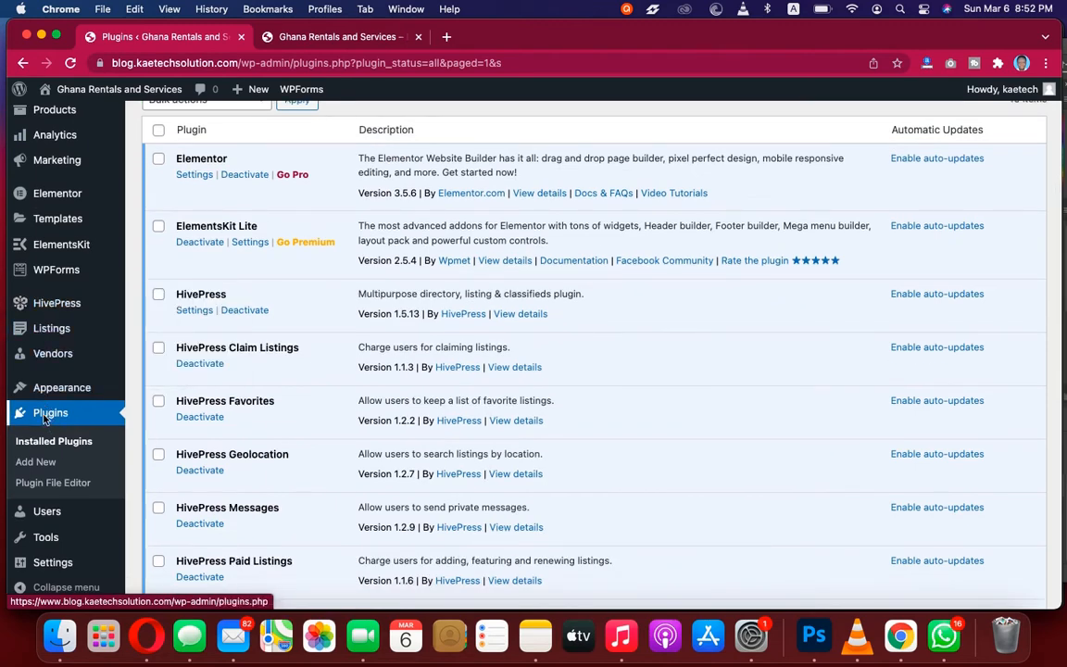
pyautogui.click(37, 463)
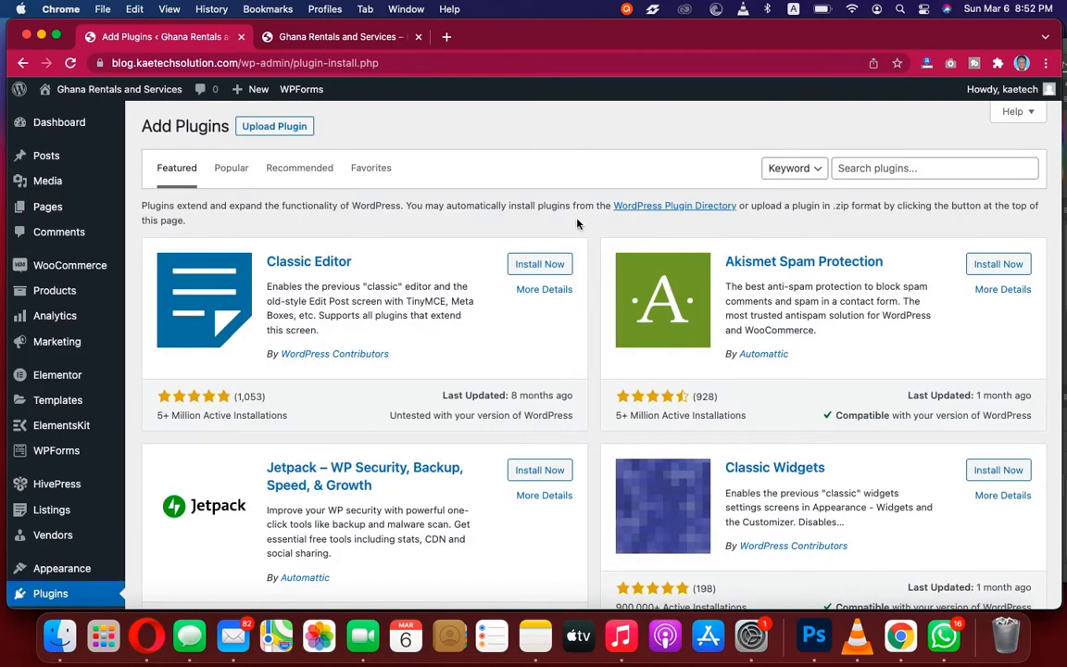
pyautogui.click(912, 169)
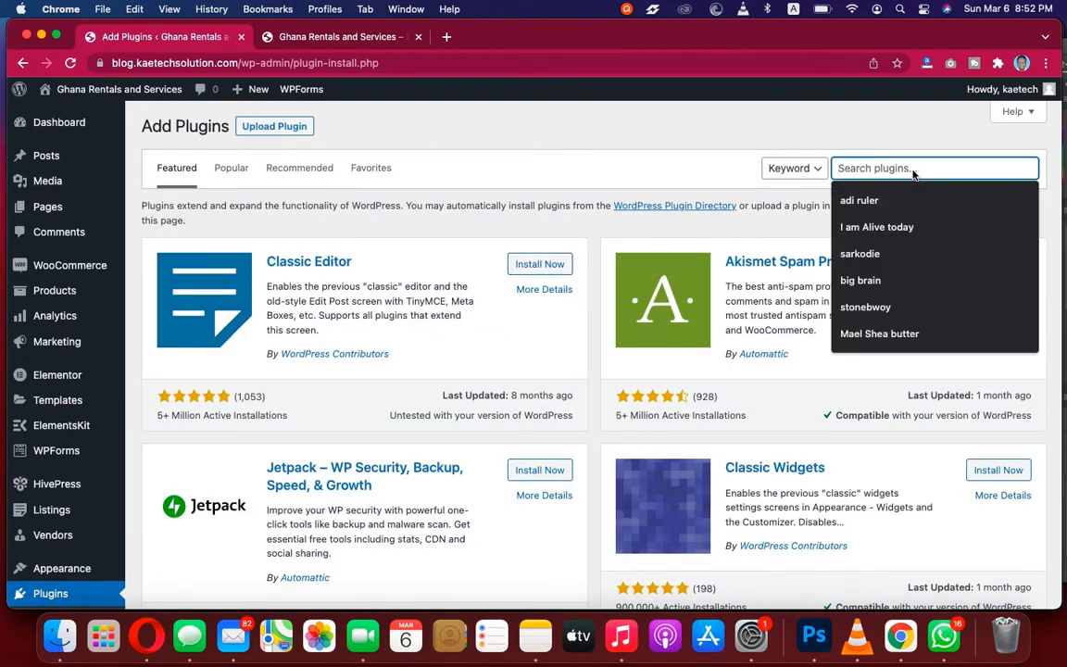
pyautogui.write('wp reset')
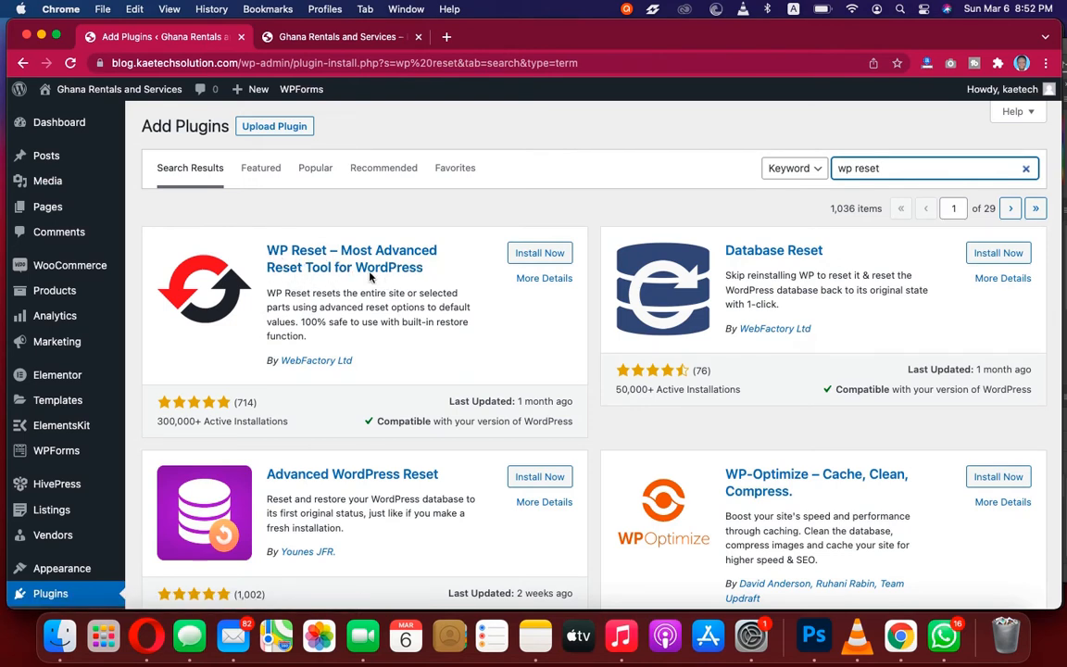
# - Install and activate the plugin WP Reset – Most Advanced Reset Tool for WordPress, and dismiss its welcome notice
pyautogui.click(551, 254)
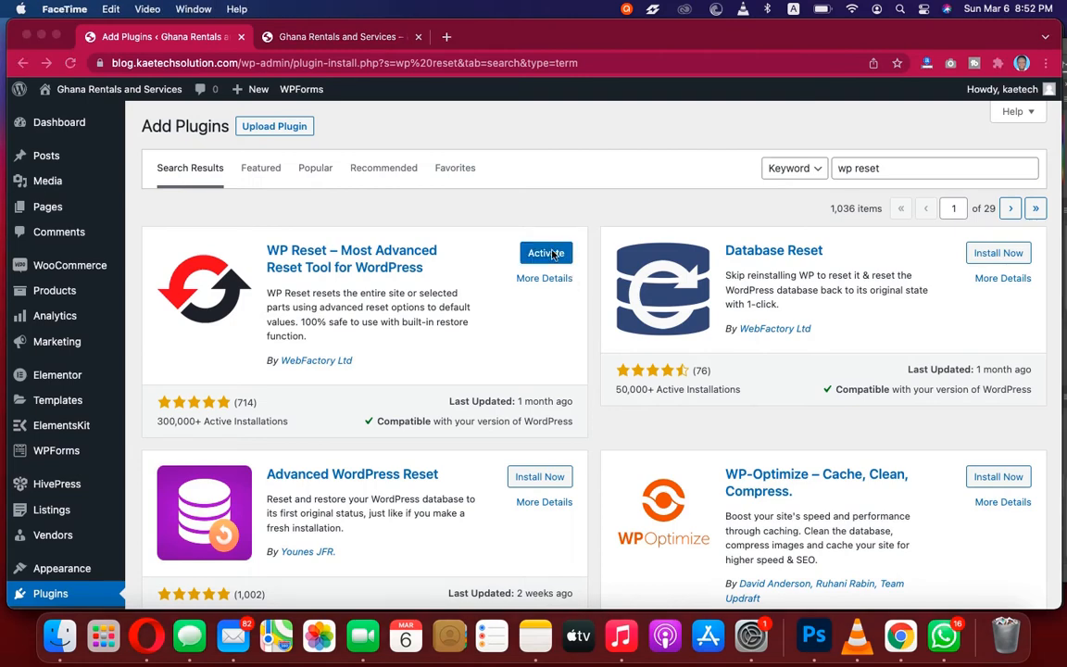
pyautogui.click(551, 256)
pyautogui.click(546, 253)
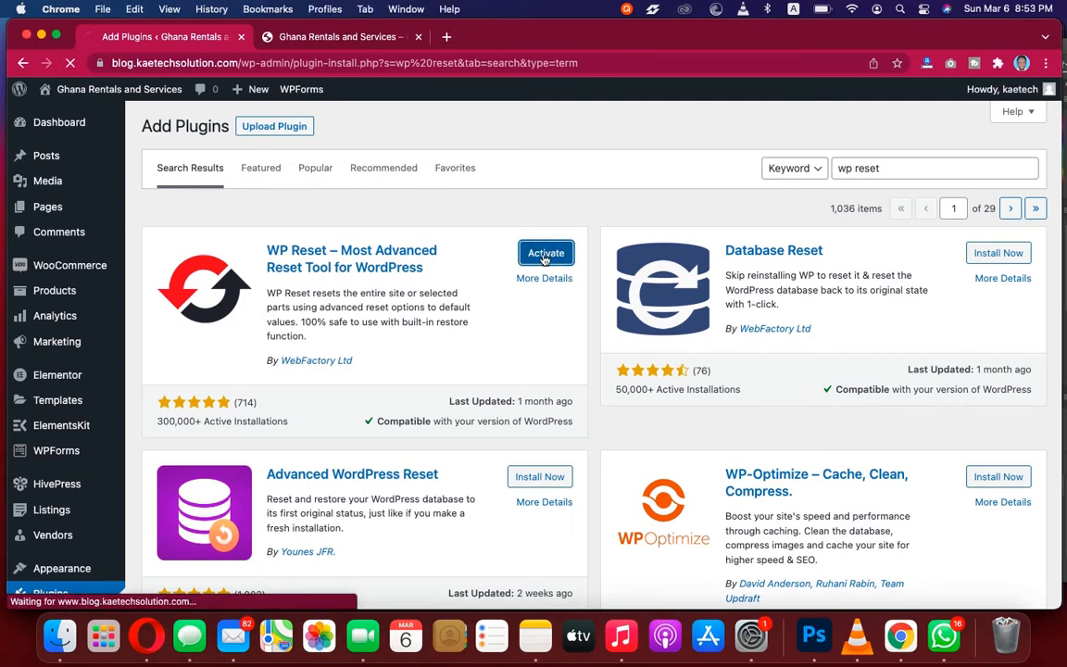
pyautogui.scroll(-5, 671, 283)
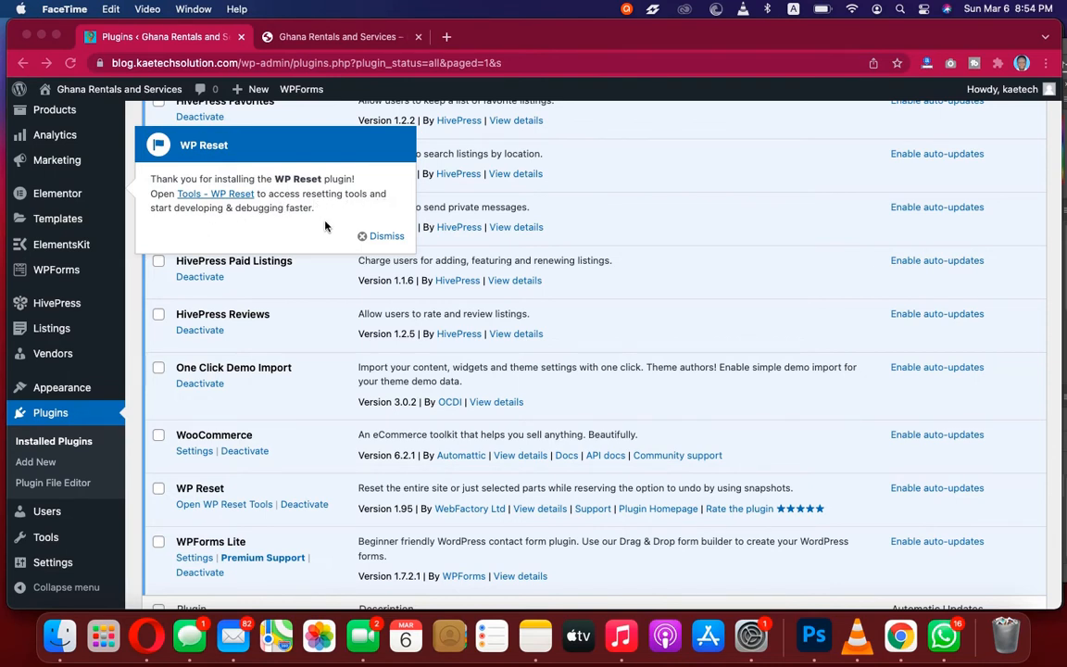
pyautogui.click(379, 238)
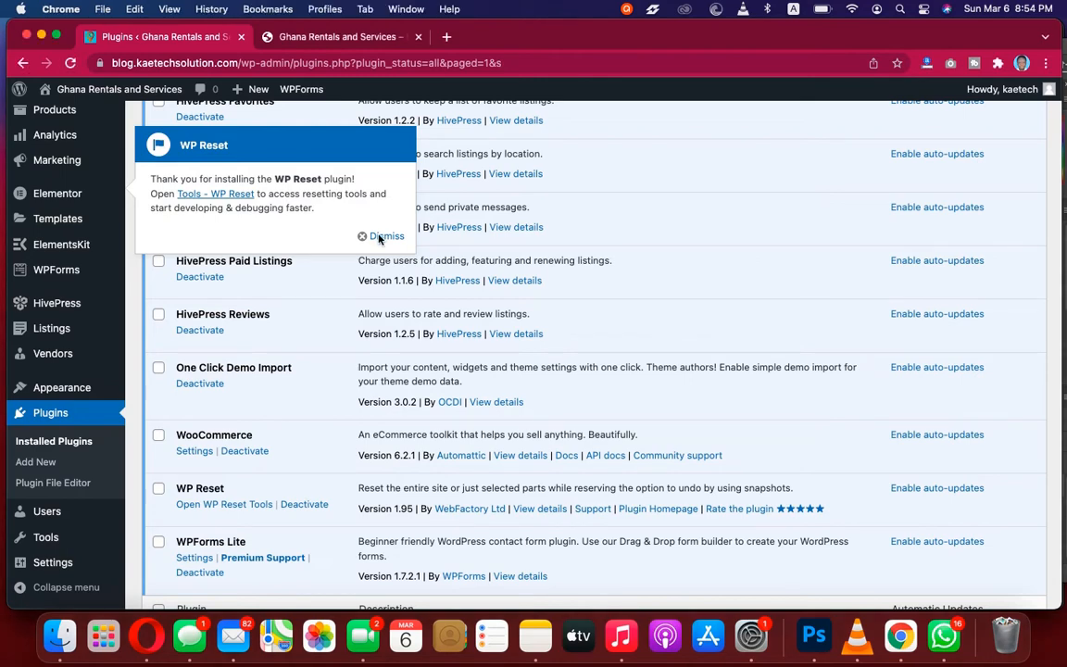
pyautogui.click(382, 237)
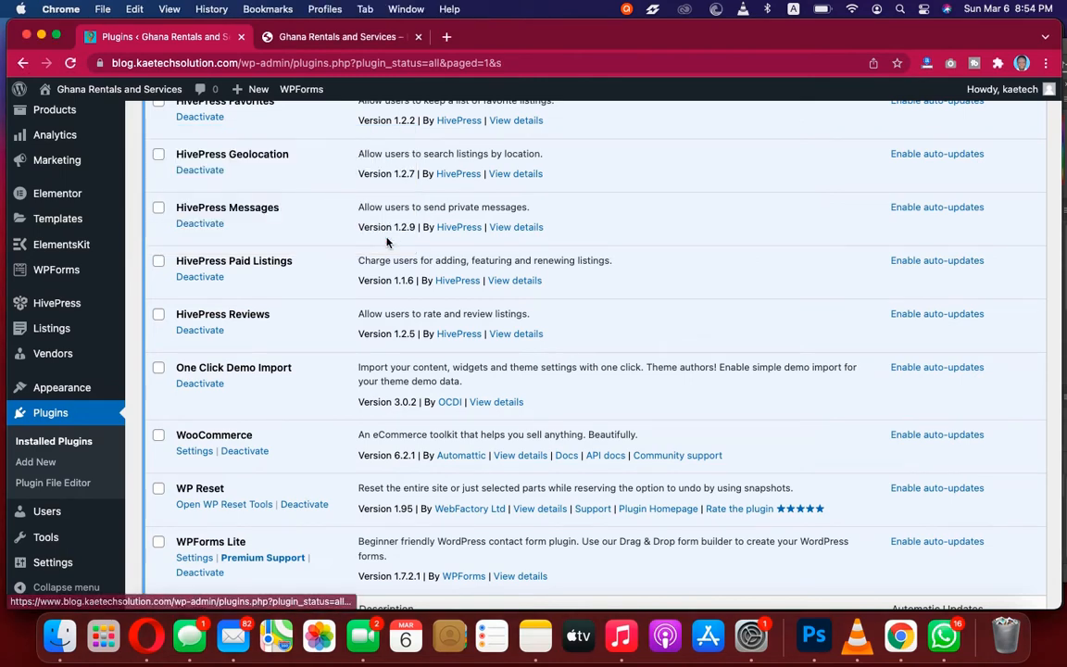
# - Open the WP Reset plugin's tools page
pyautogui.scroll(-3, 226, 388)
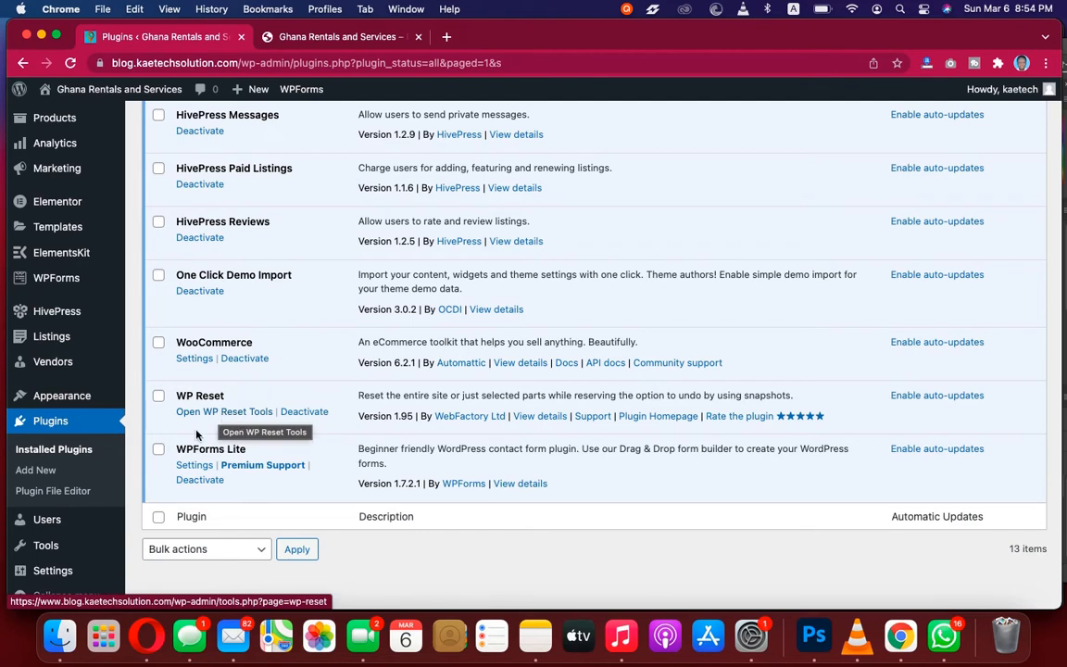
pyautogui.scroll(-1, 55, 495)
pyautogui.moveTo(51, 540)
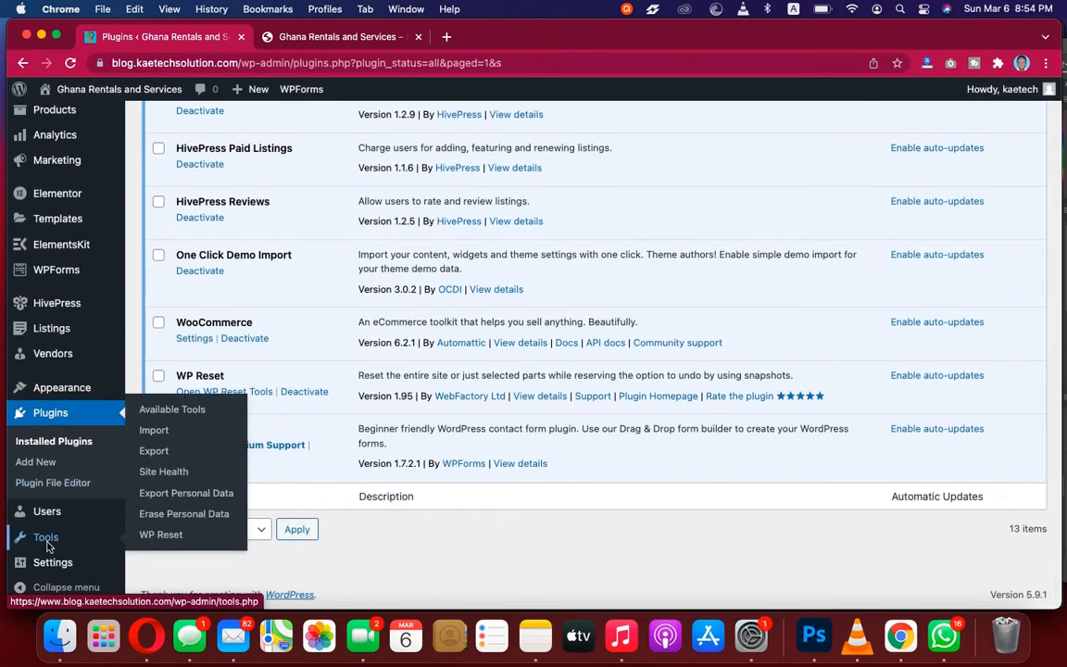
pyautogui.click(163, 535)
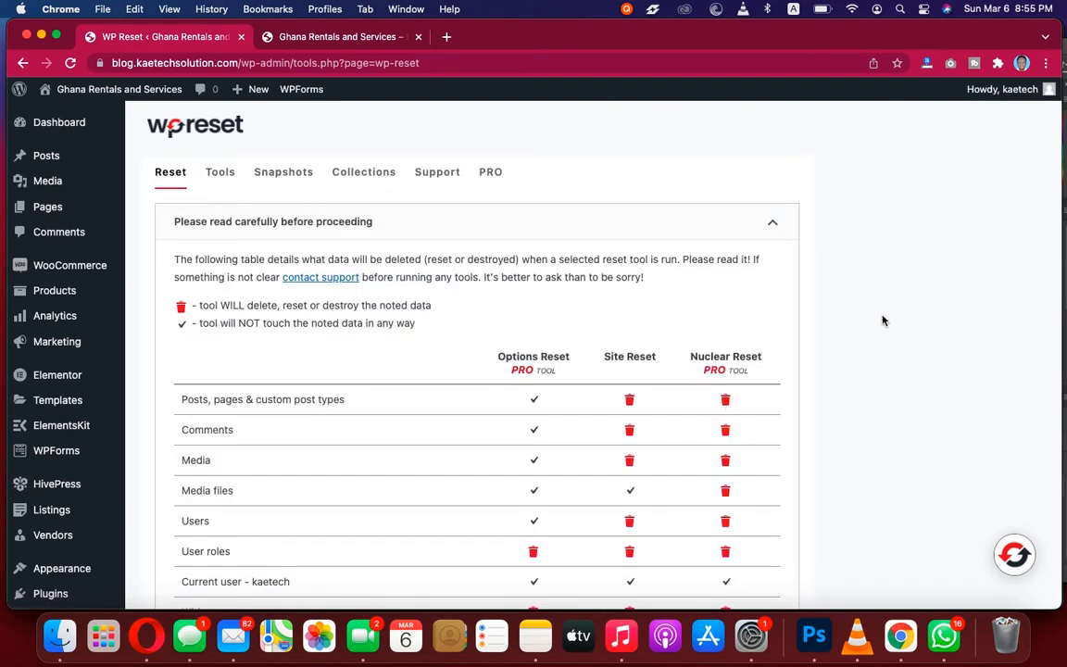
# - Examine which data each WP Reset tool deletes and review the Options Reset, Site Reset and Nuclear Site Reset sections
pyautogui.scroll(-10, 883, 320)
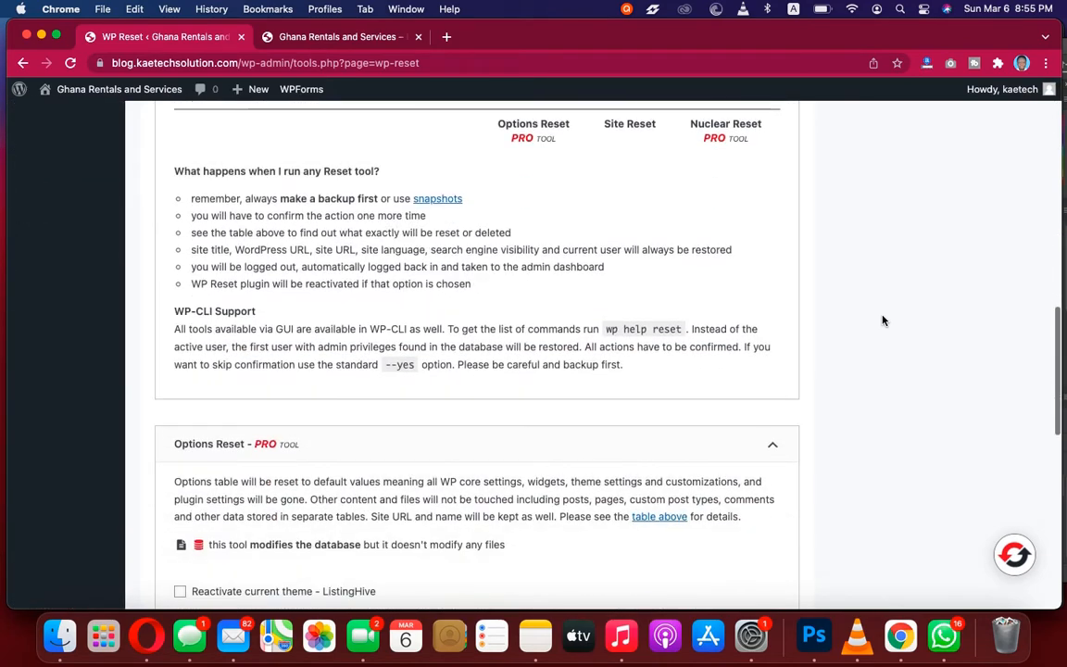
pyautogui.scroll(-15, 882, 321)
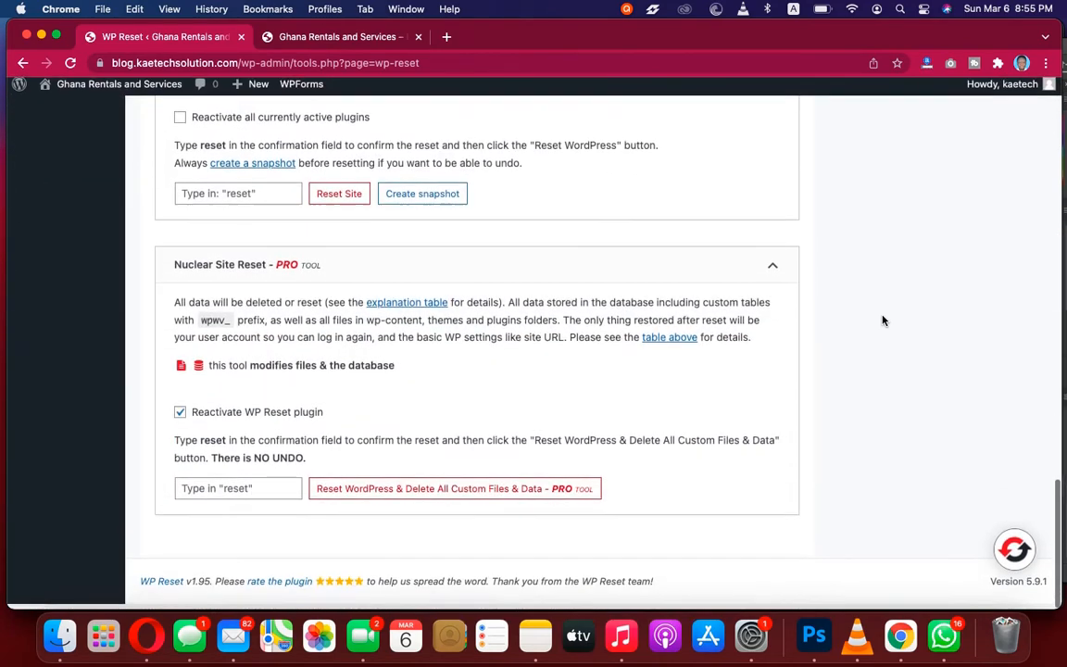
pyautogui.scroll(12, 883, 320)
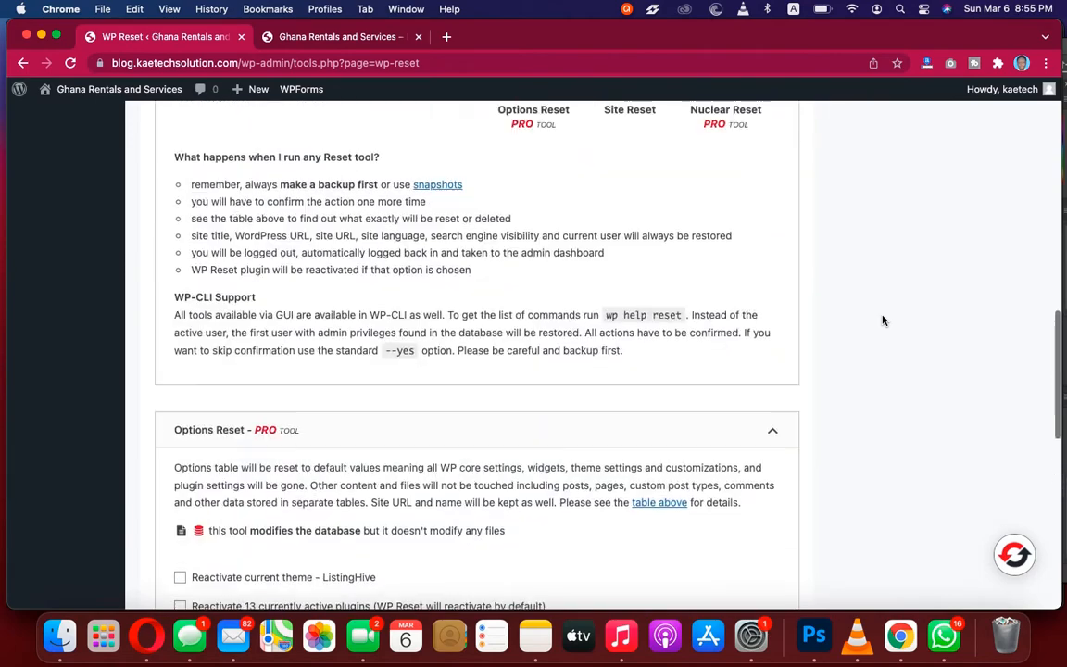
pyautogui.scroll(10, 882, 320)
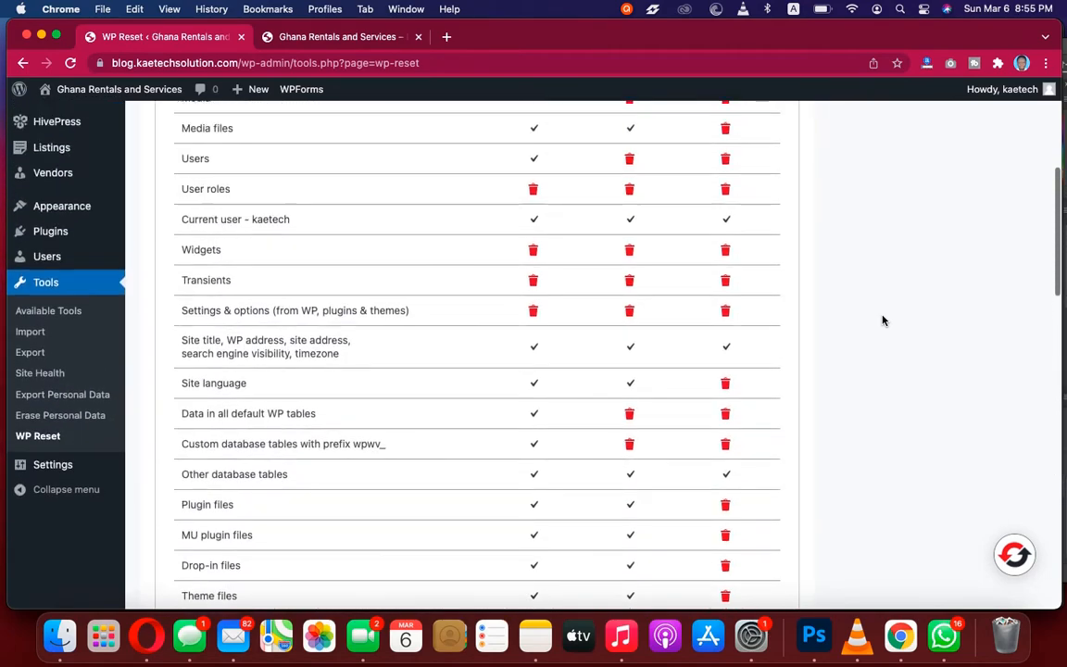
pyautogui.scroll(2, 882, 320)
pyautogui.scroll(-10, 883, 320)
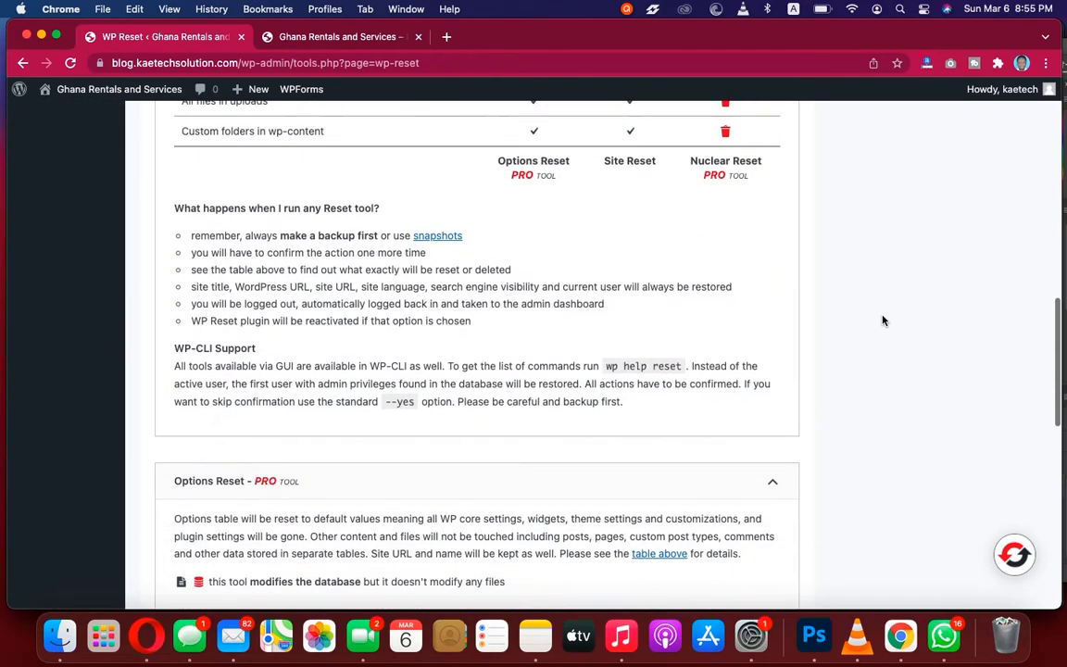
pyautogui.scroll(-2, 882, 320)
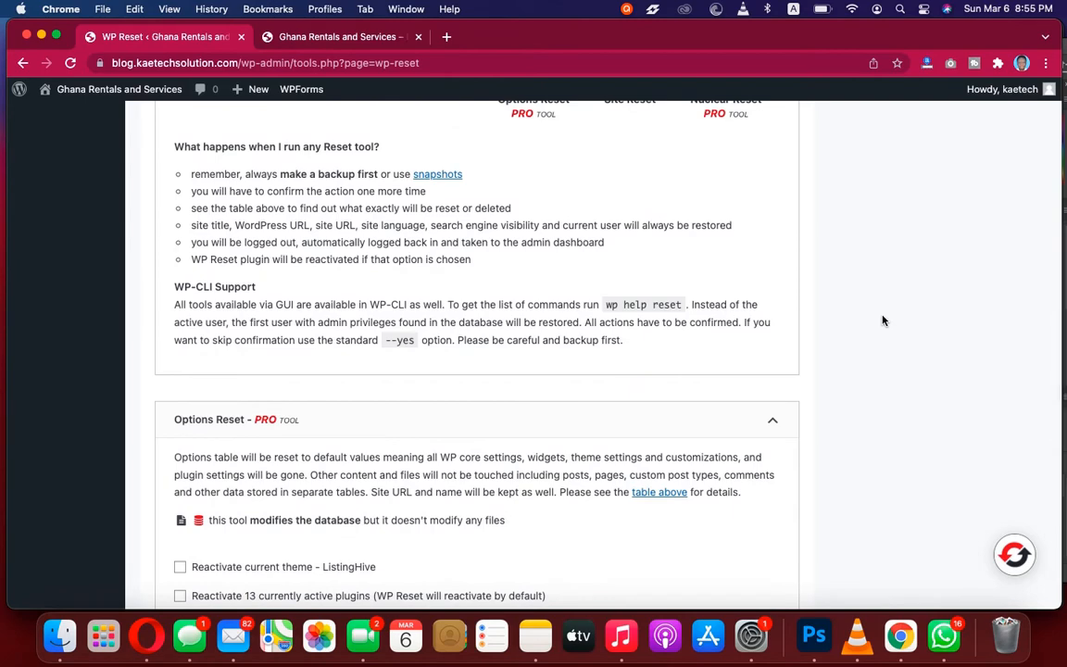
pyautogui.scroll(-10, 882, 320)
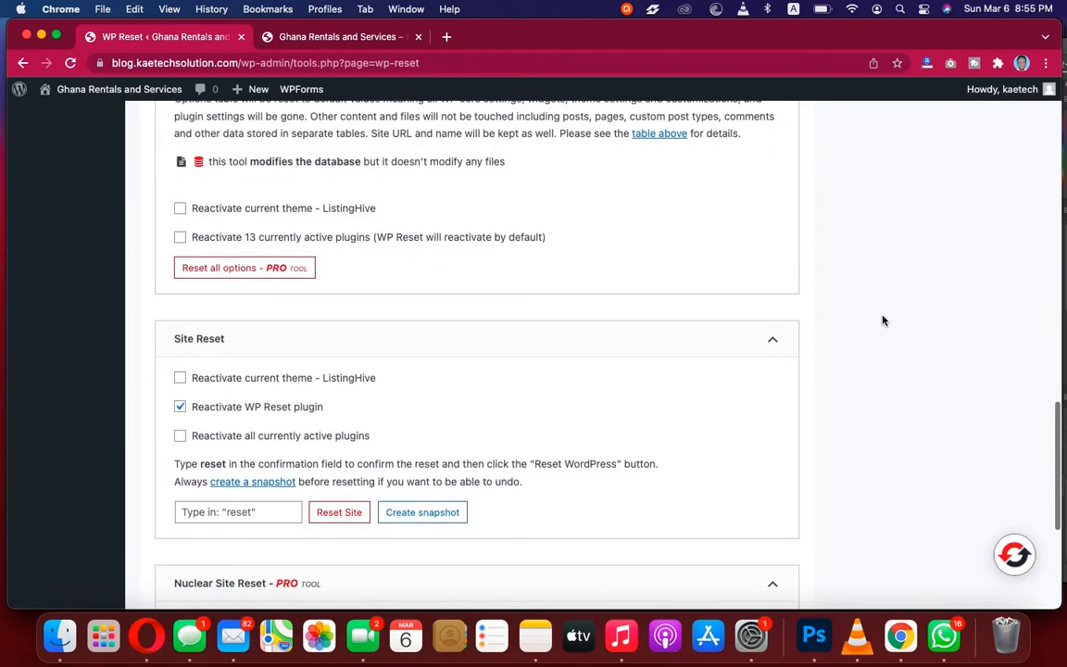
pyautogui.scroll(-2, 882, 321)
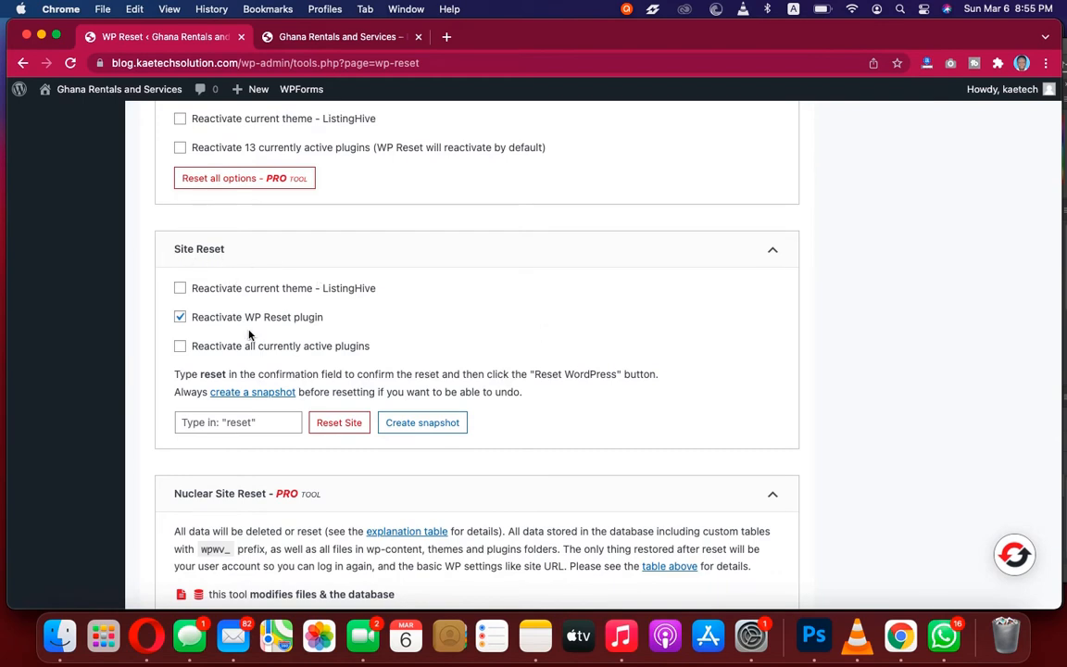
# - Enter "reset" as the confirmation word in the Site Reset section
pyautogui.scroll(-2, 247, 333)
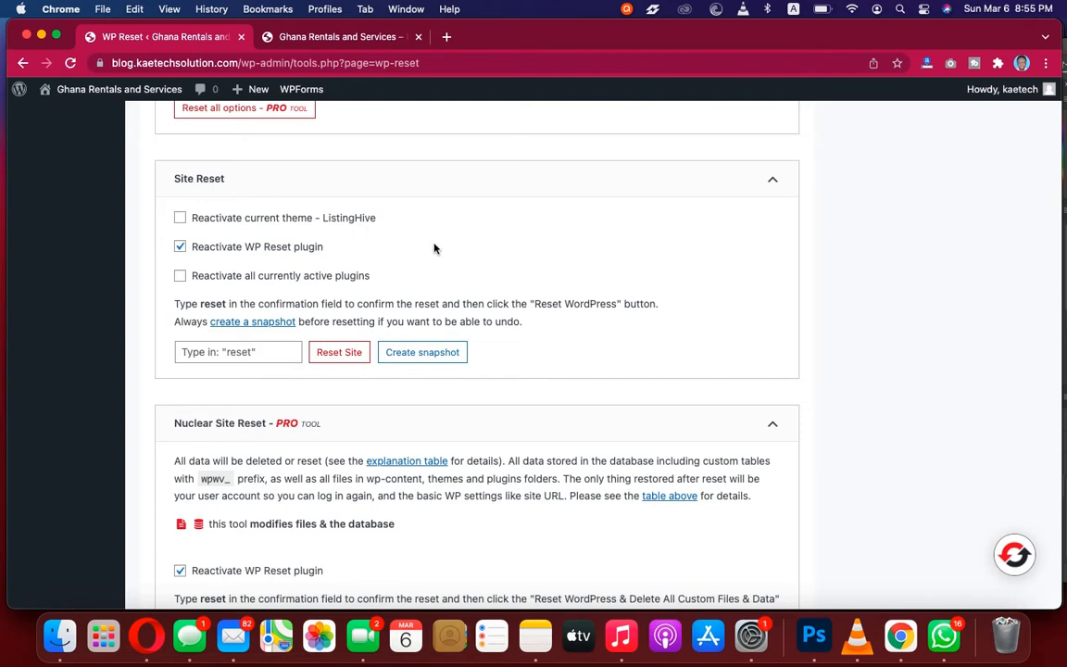
pyautogui.click(215, 356)
pyautogui.write('rese')
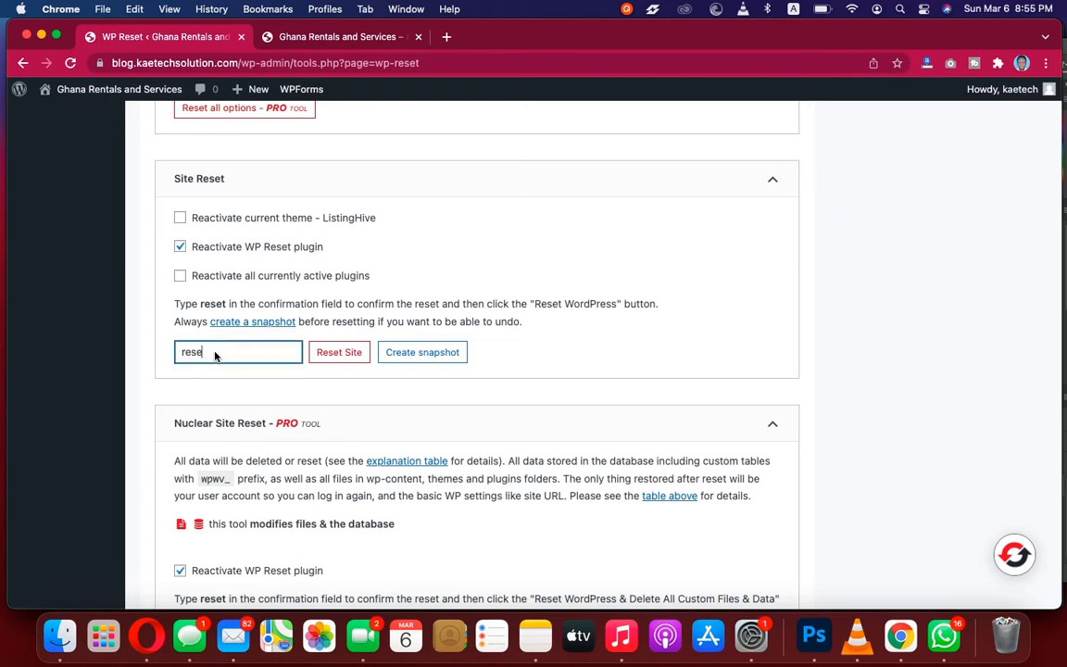
pyautogui.write('t')
# - Review the live homepage once more, then run the Site Reset and confirm resetting WordPress
pyautogui.click(322, 39)
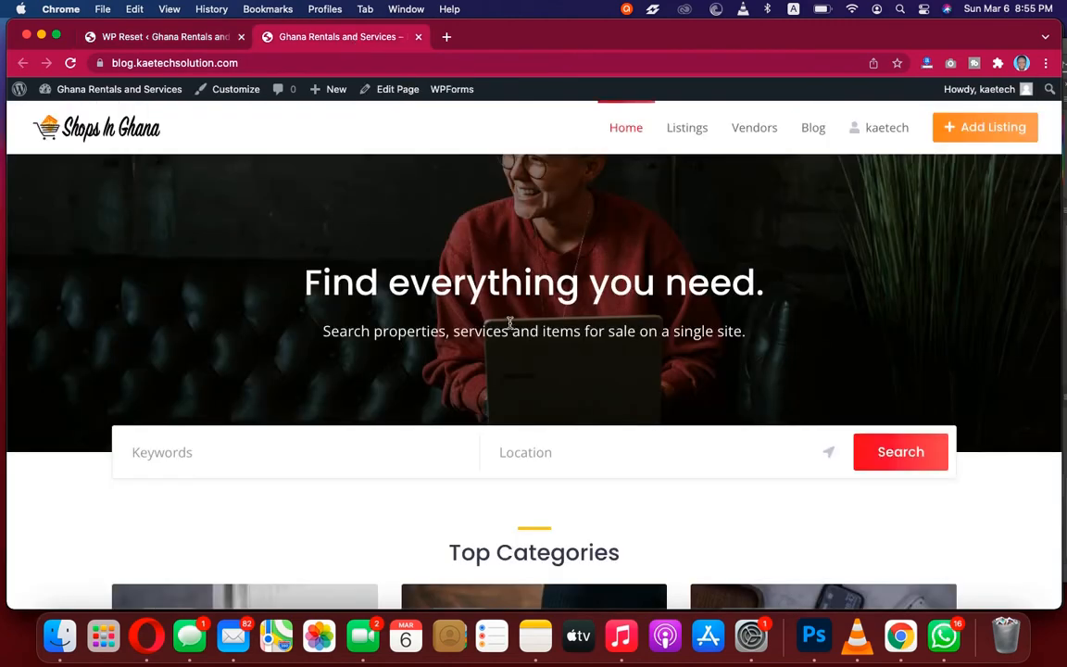
pyautogui.scroll(-15, 510, 328)
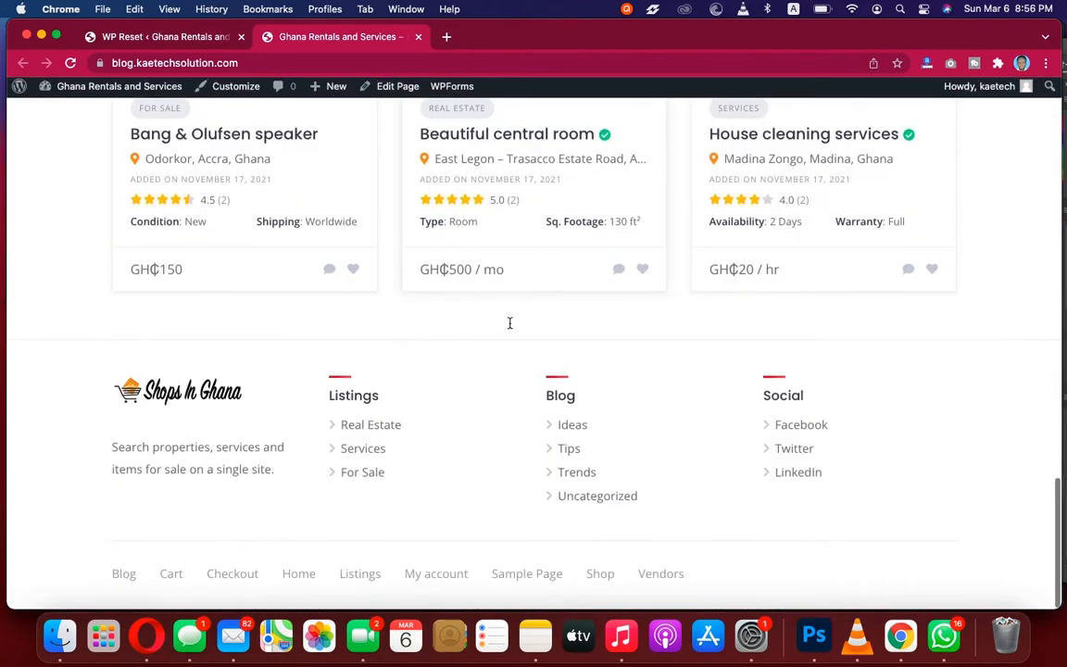
pyautogui.scroll(15, 510, 328)
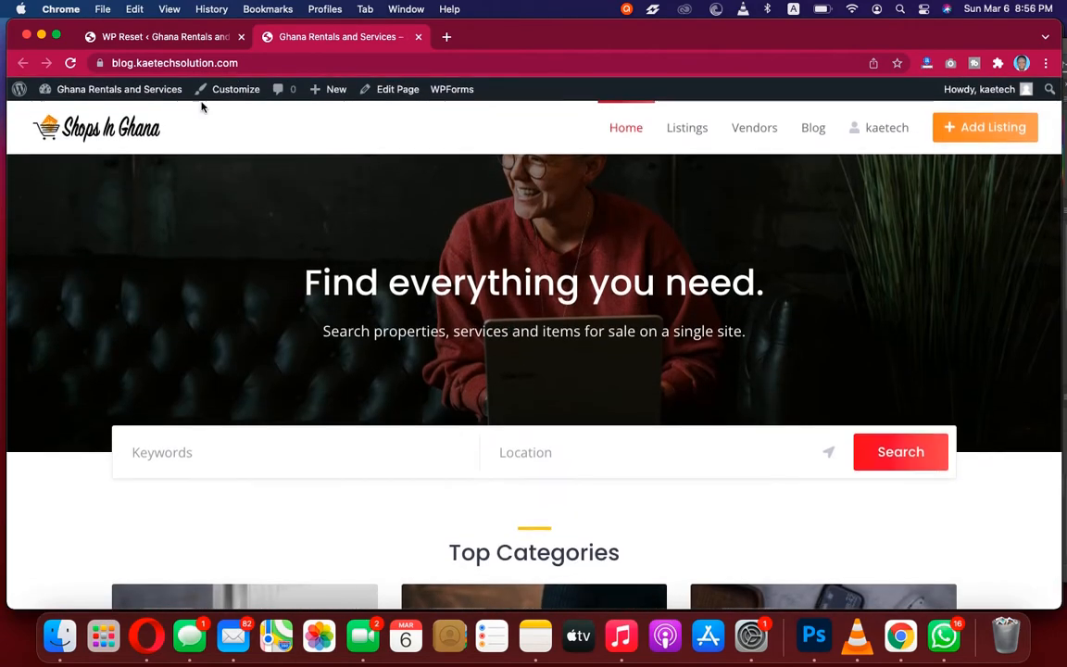
pyautogui.click(165, 39)
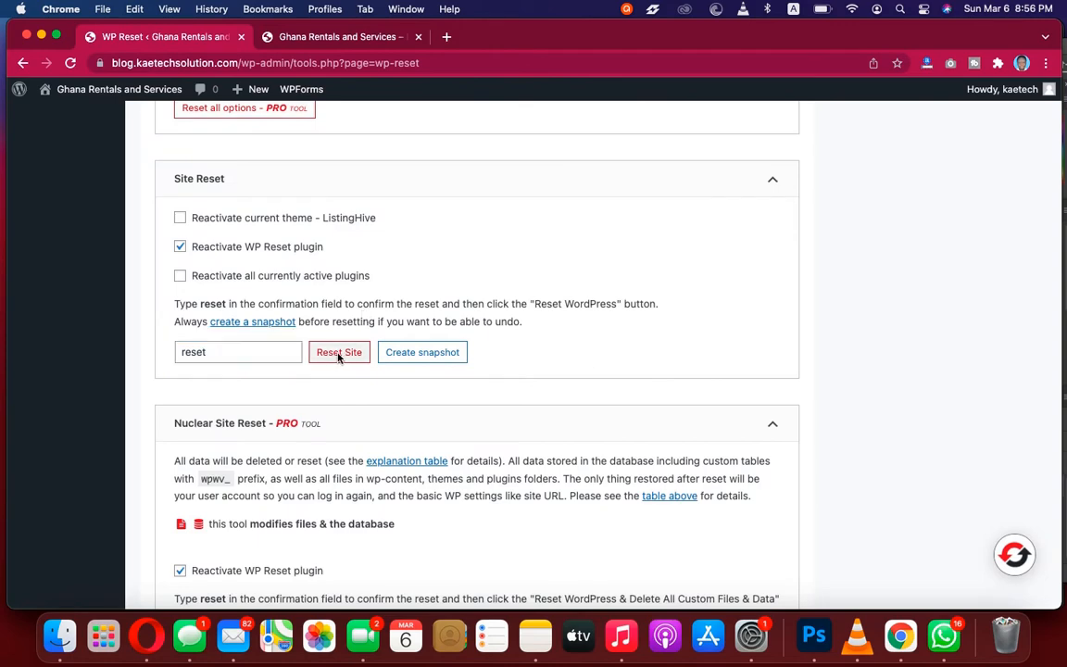
pyautogui.click(338, 356)
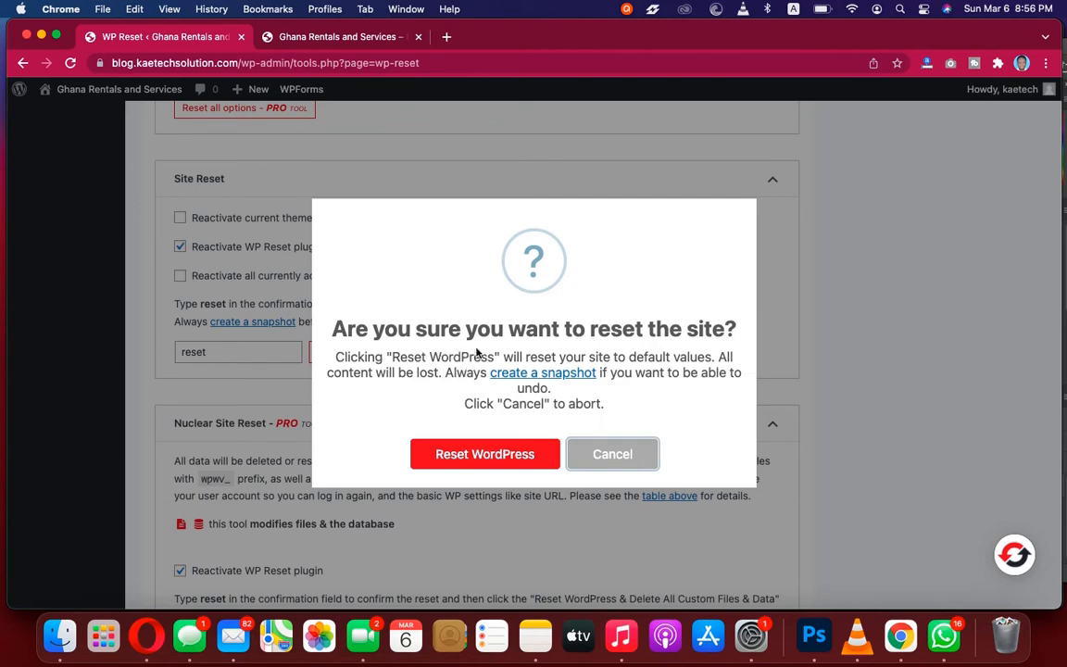
pyautogui.click(485, 453)
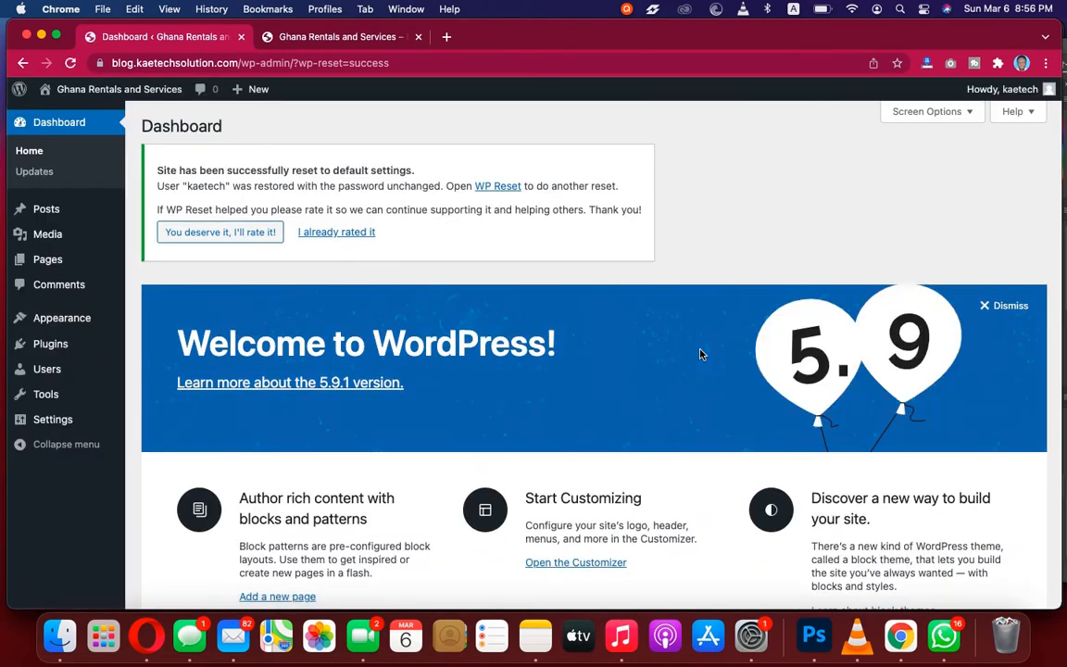
pyautogui.scroll(-10, 700, 354)
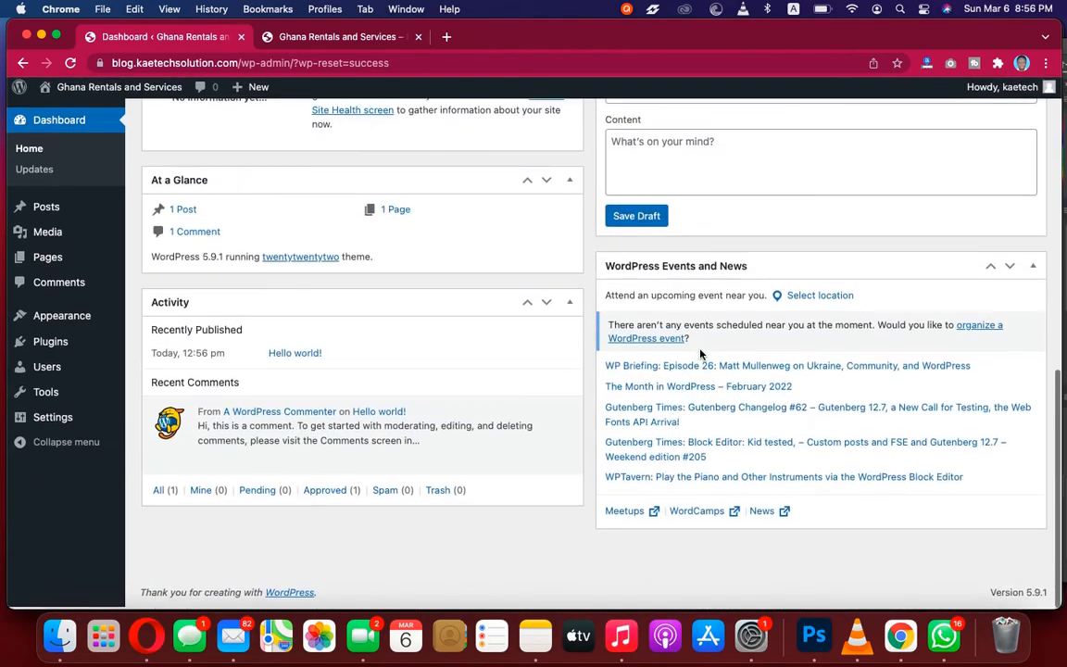
# - Review the WordPress dashboard after the reset, including the reset notice and the At a Glance and Activity sections
pyautogui.scroll(5, 700, 354)
pyautogui.scroll(5, 700, 353)
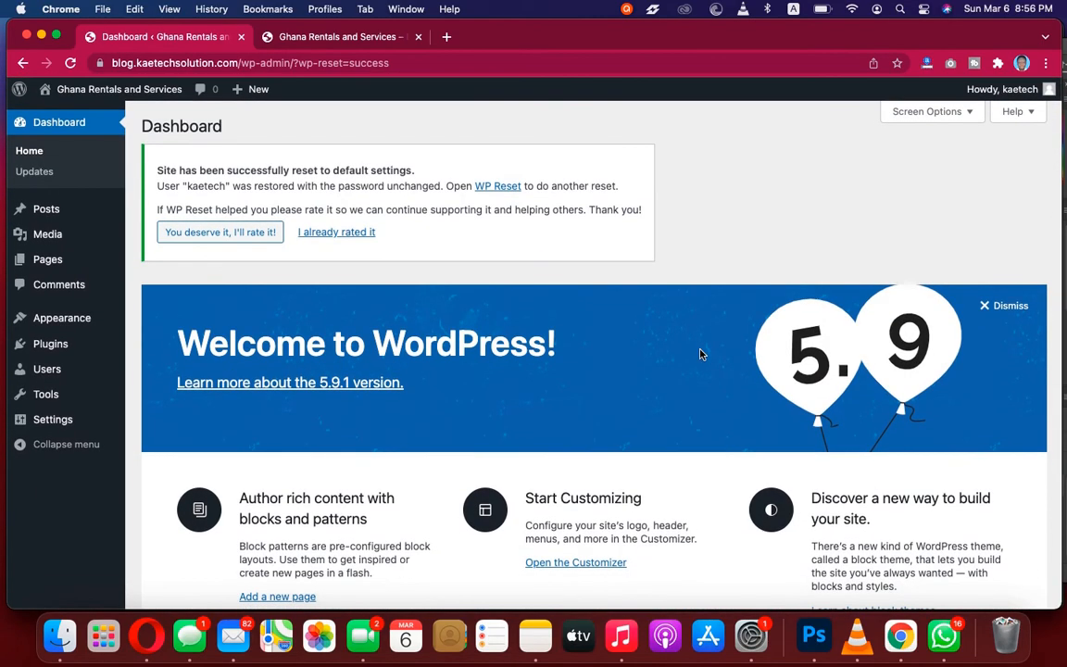
pyautogui.scroll(-1, 700, 354)
pyautogui.scroll(-10, 700, 353)
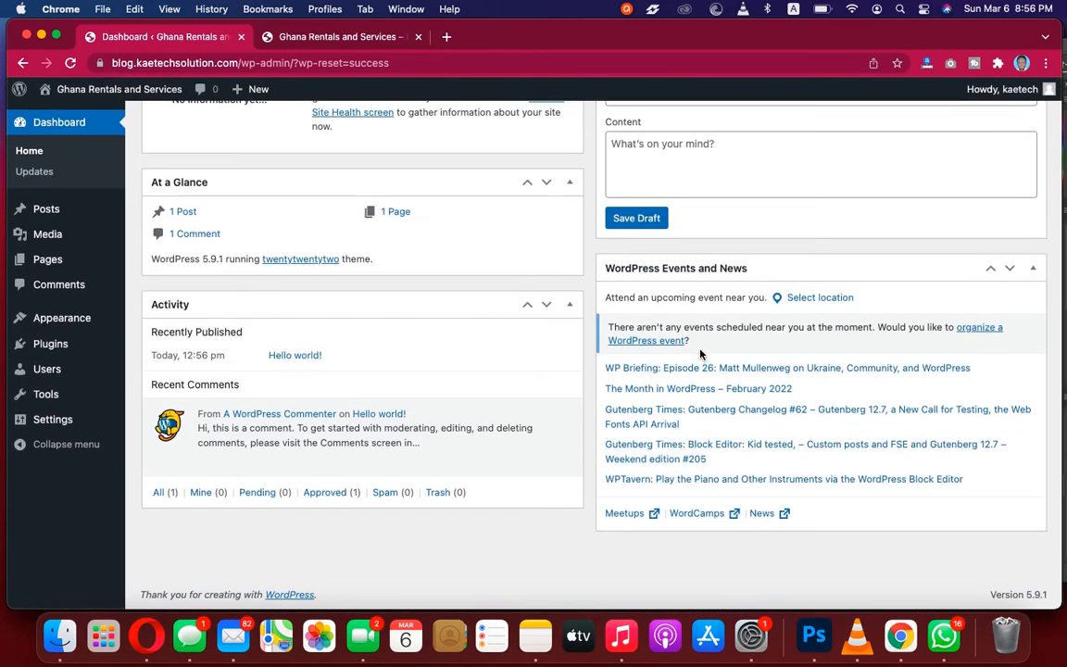
pyautogui.scroll(10, 700, 353)
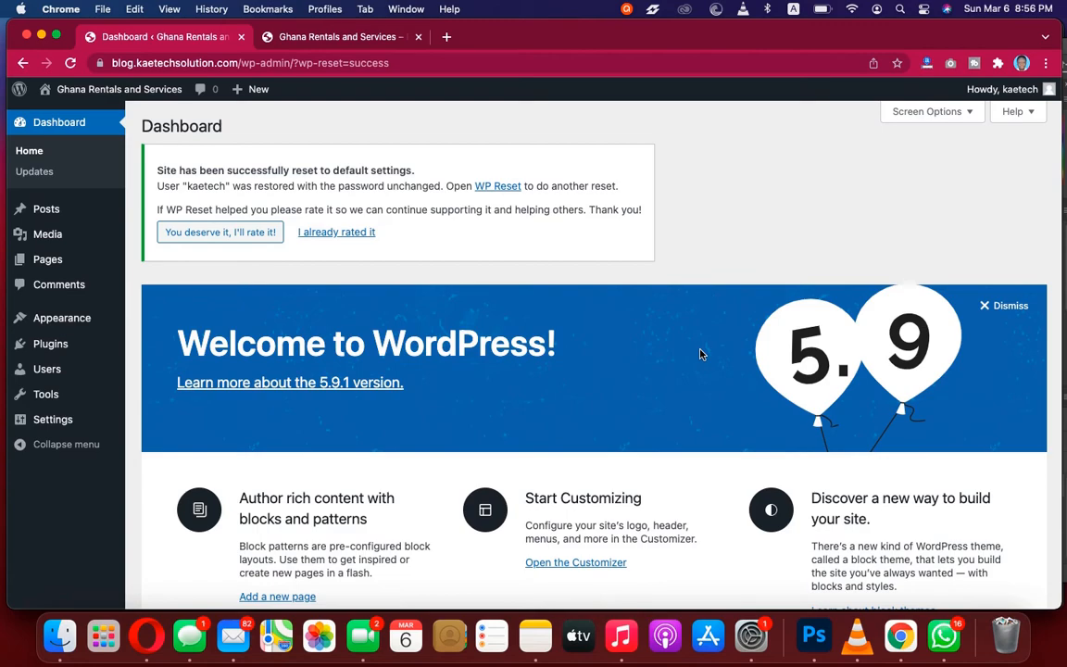
# - Look over the previously loaded live homepage and reload it to check the site after the reset
pyautogui.click(279, 37)
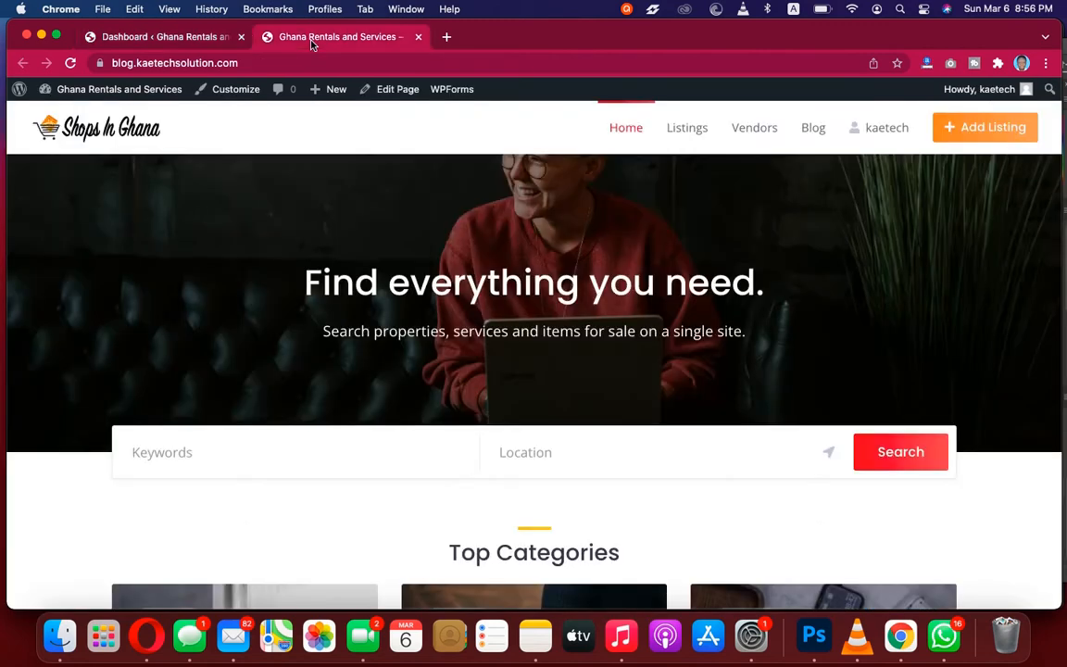
pyautogui.scroll(-8, 691, 305)
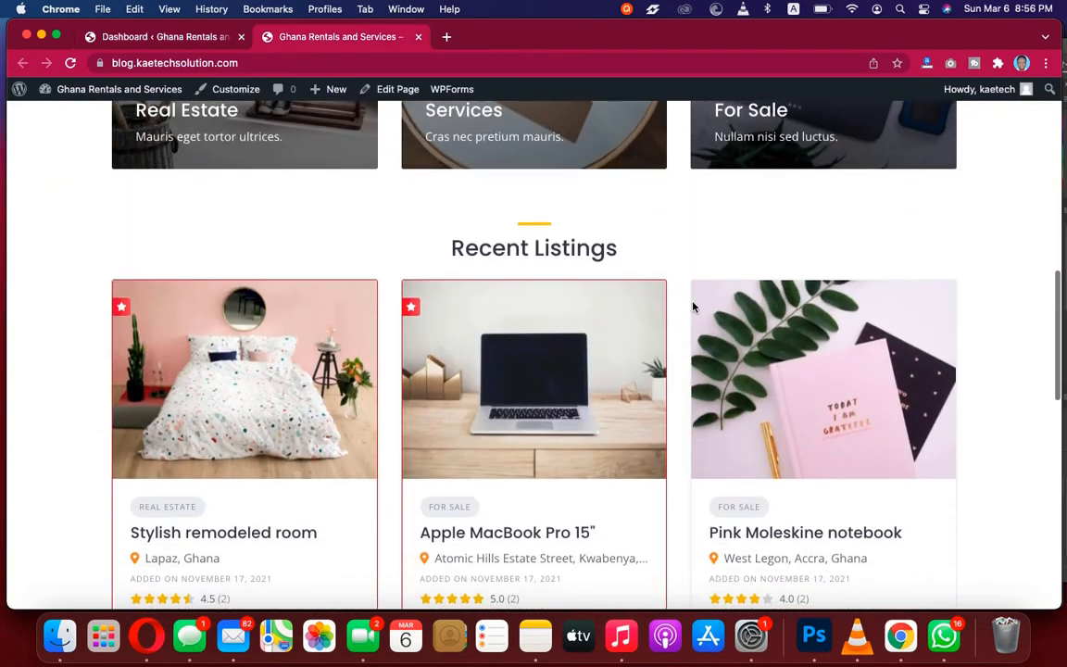
pyautogui.scroll(3, 694, 308)
pyautogui.scroll(5, 693, 308)
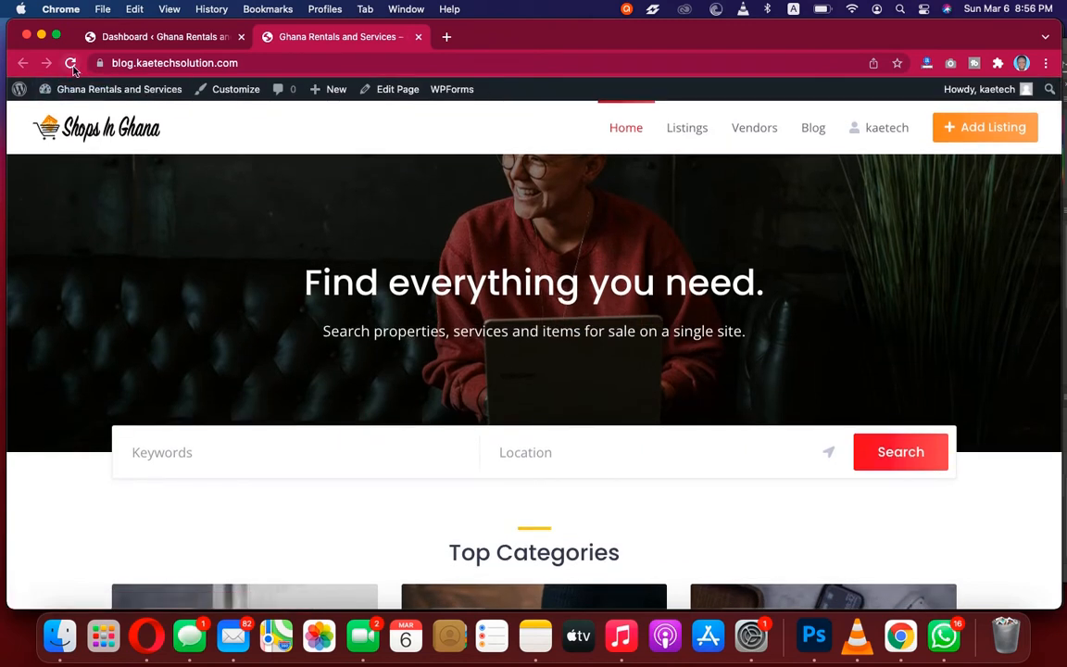
pyautogui.click(70, 65)
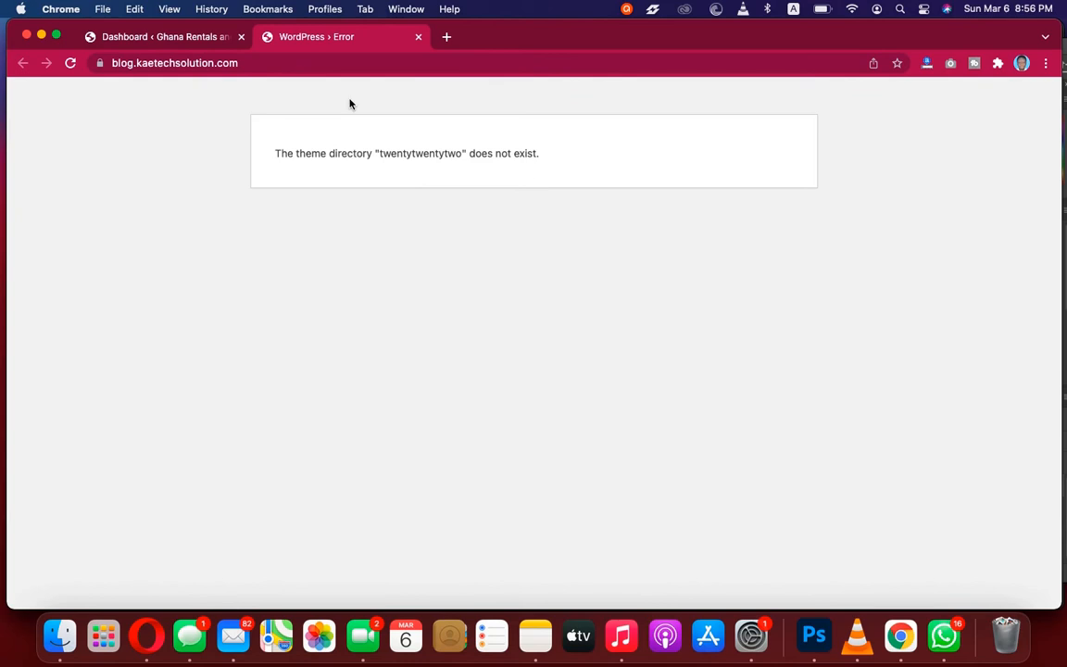
# - Install the Twenty Twenty-Two theme from the popular WordPress themes and activate it
pyautogui.click(192, 38)
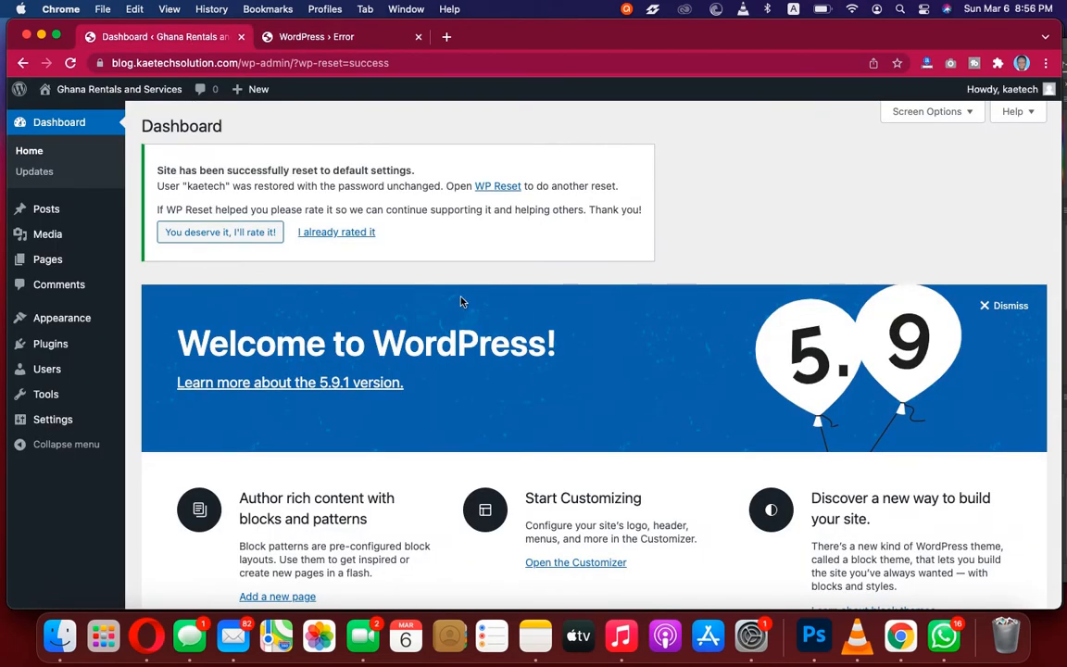
pyautogui.moveTo(79, 323)
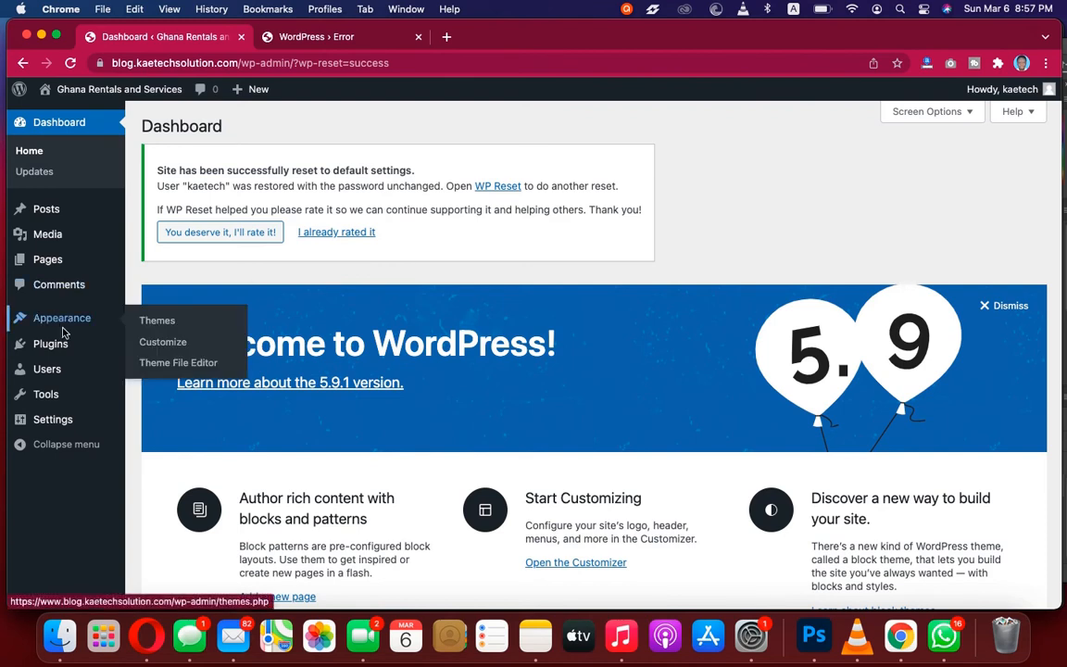
pyautogui.click(132, 323)
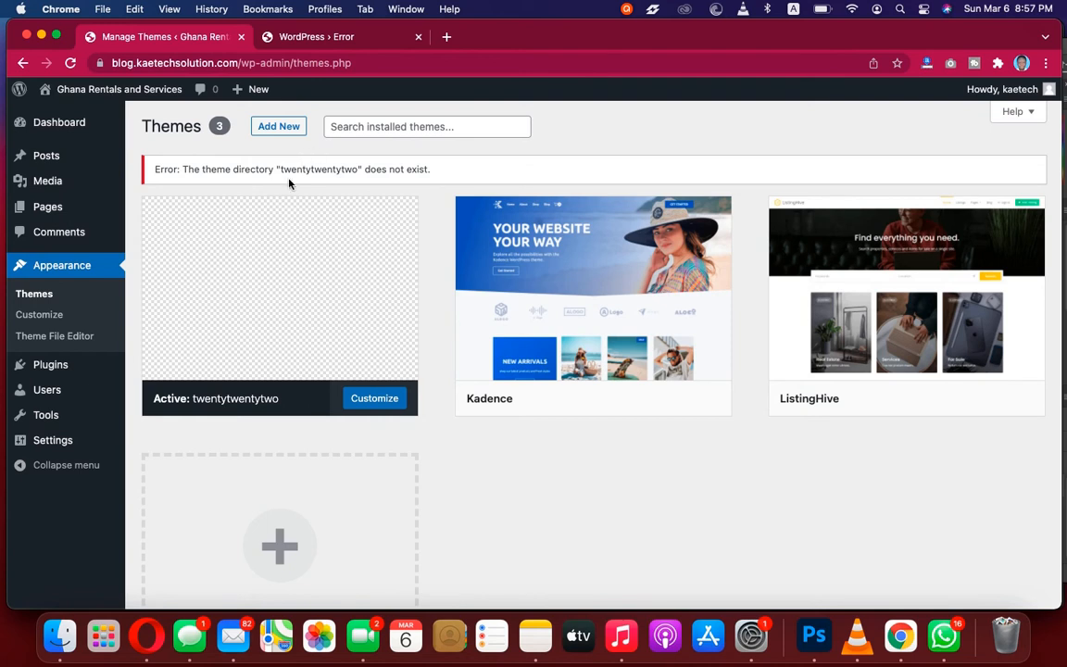
pyautogui.click(281, 130)
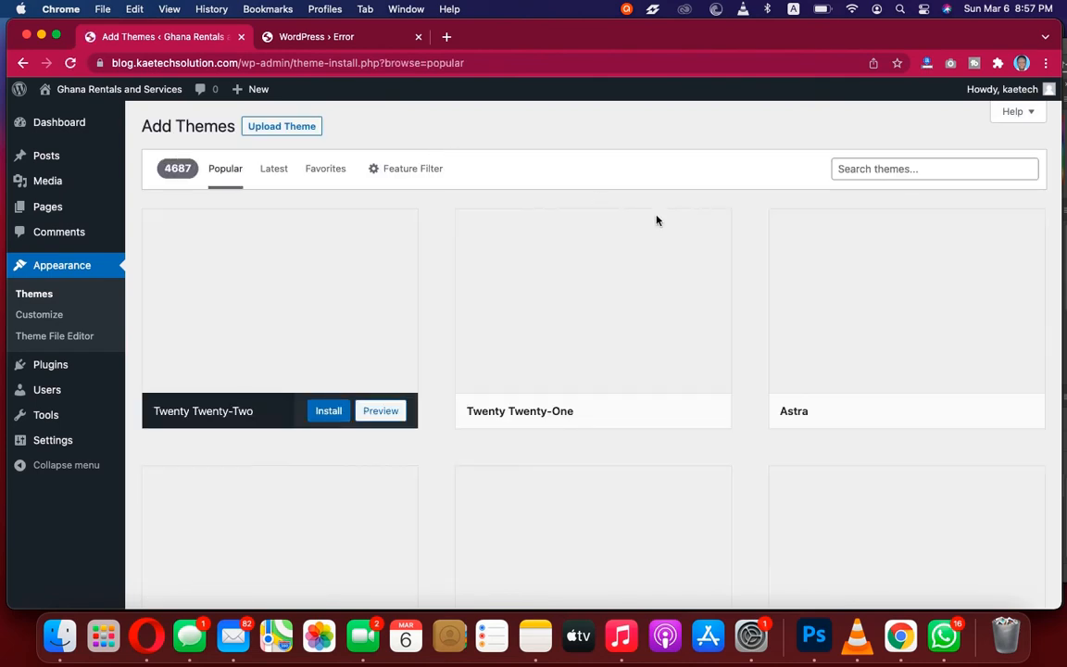
pyautogui.moveTo(656, 220)
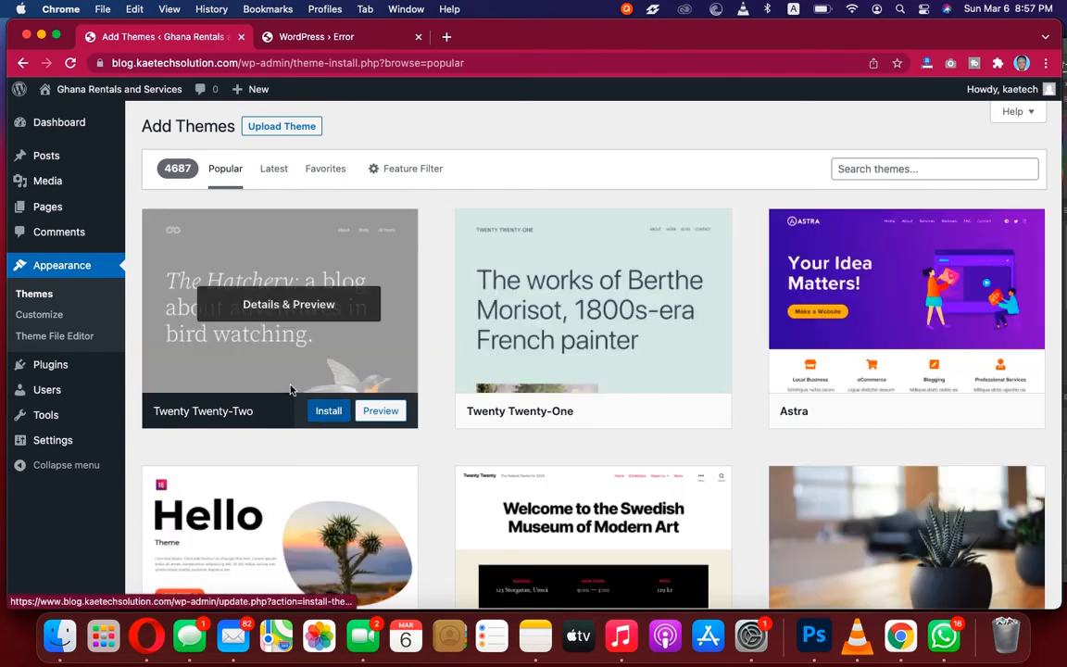
pyautogui.click(317, 418)
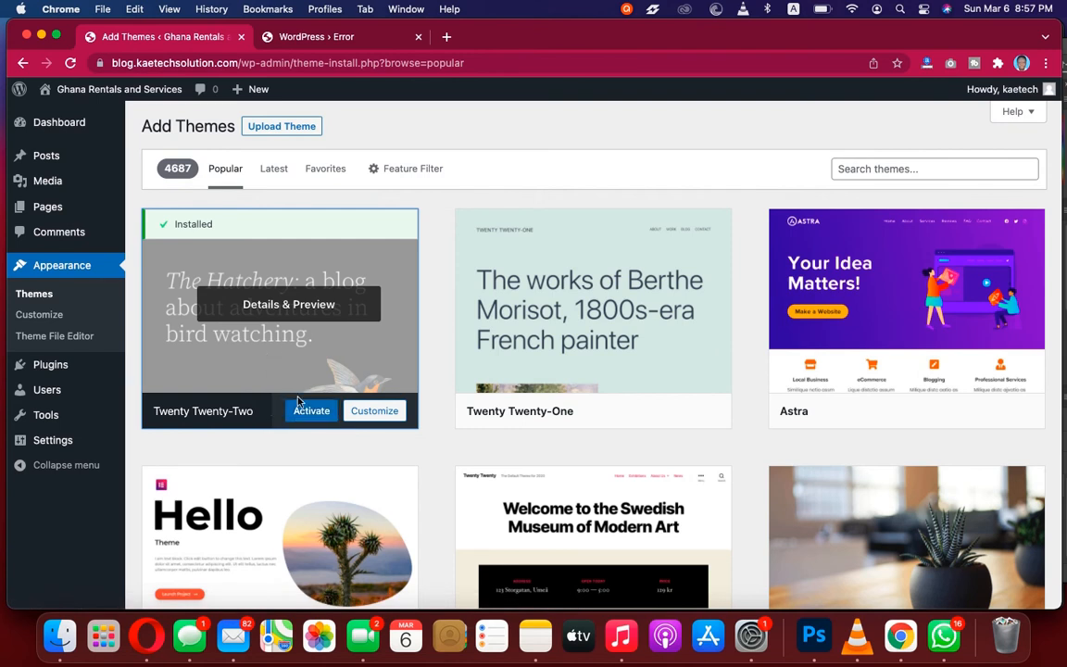
pyautogui.click(310, 411)
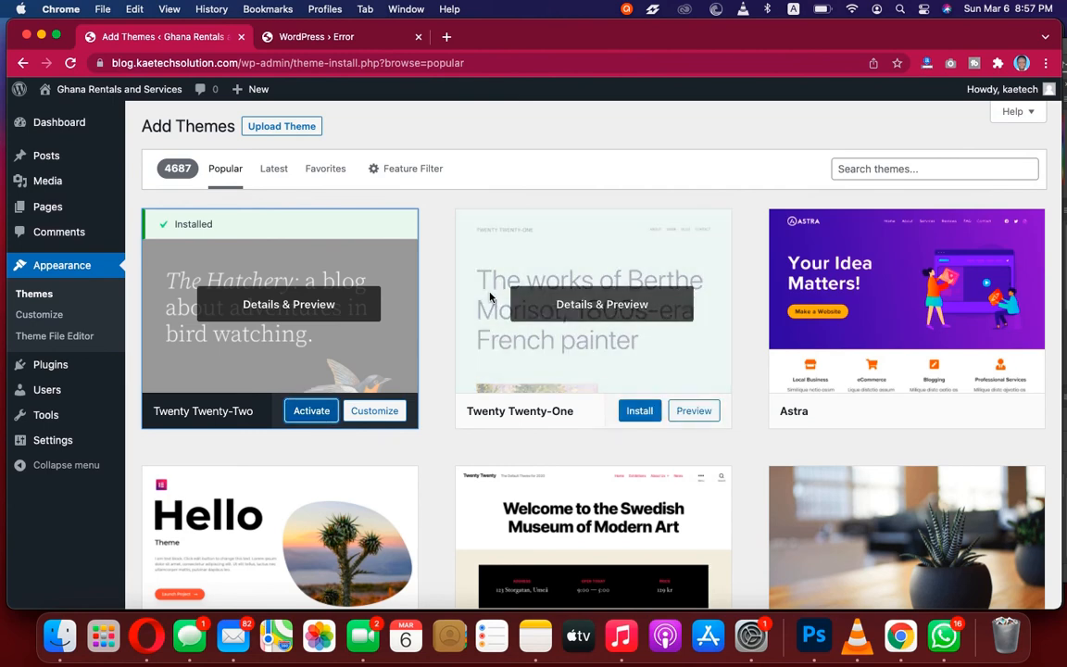
# - Reload the live homepage and examine it from header to footer with the Twenty Twenty-Two theme
pyautogui.click(305, 35)
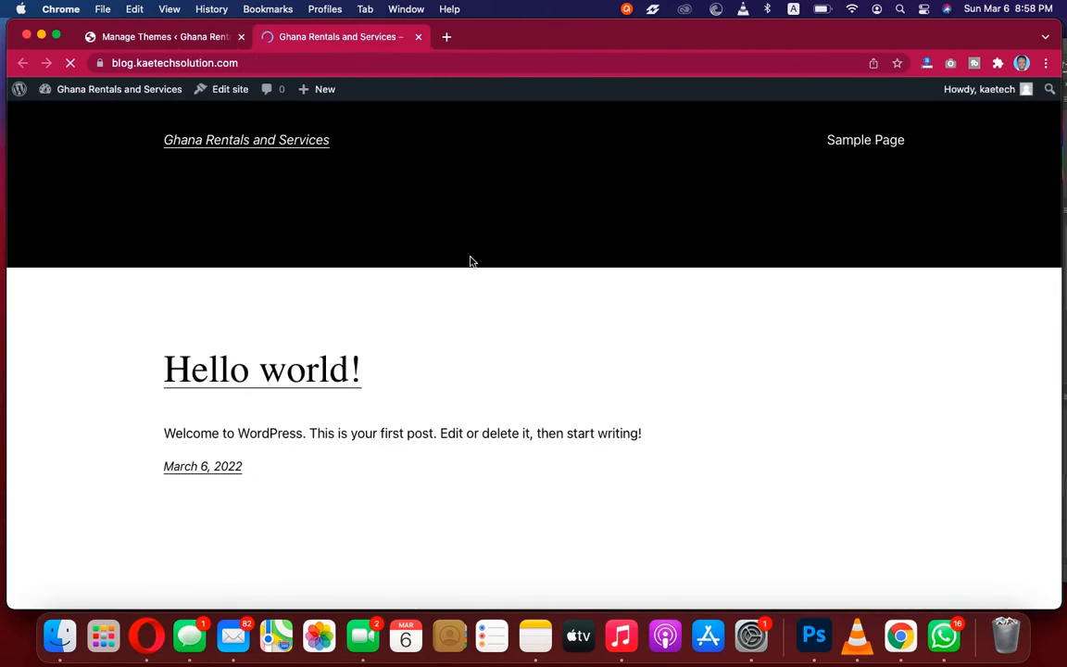
pyautogui.scroll(-5, 704, 345)
pyautogui.scroll(5, 709, 346)
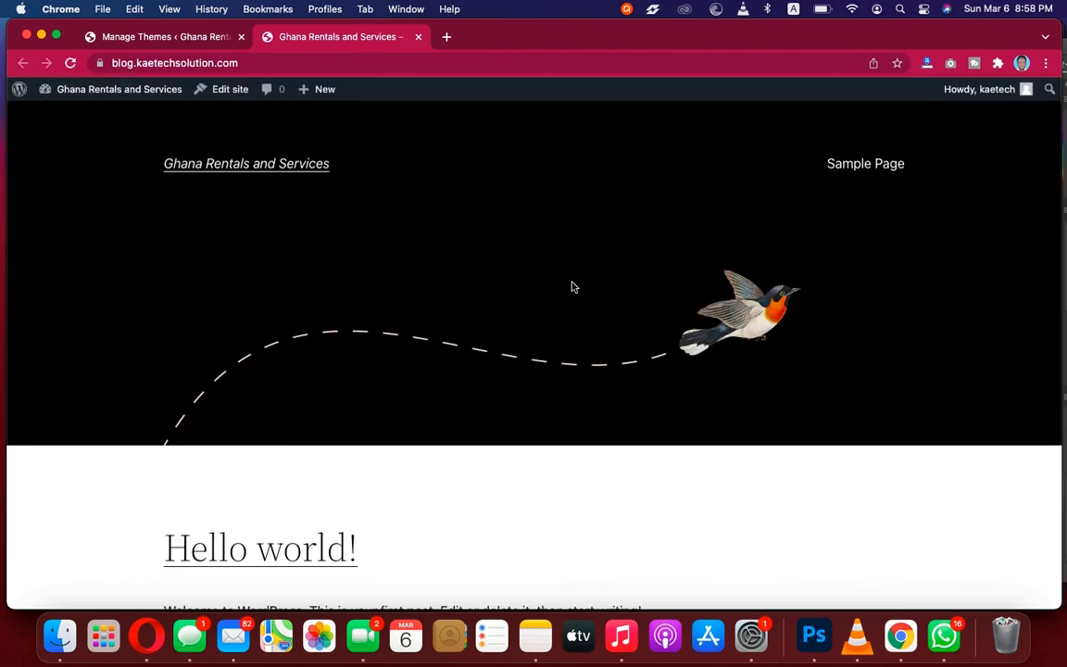
pyautogui.scroll(-5, 604, 356)
pyautogui.scroll(5, 603, 357)
pyautogui.scroll(-5, 736, 212)
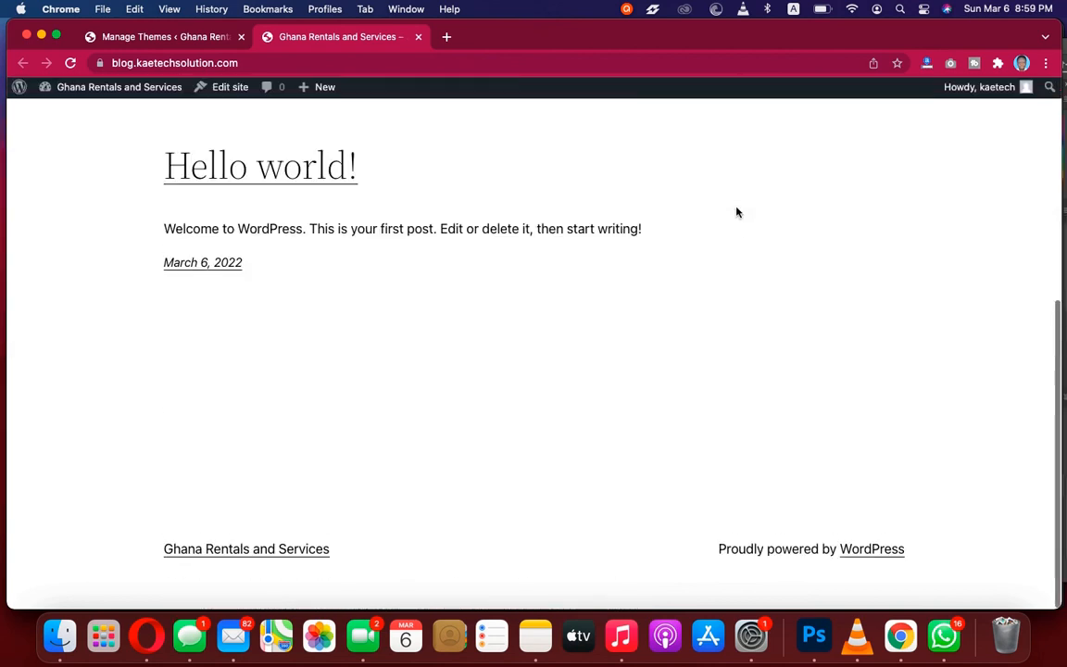
pyautogui.scroll(5, 736, 212)
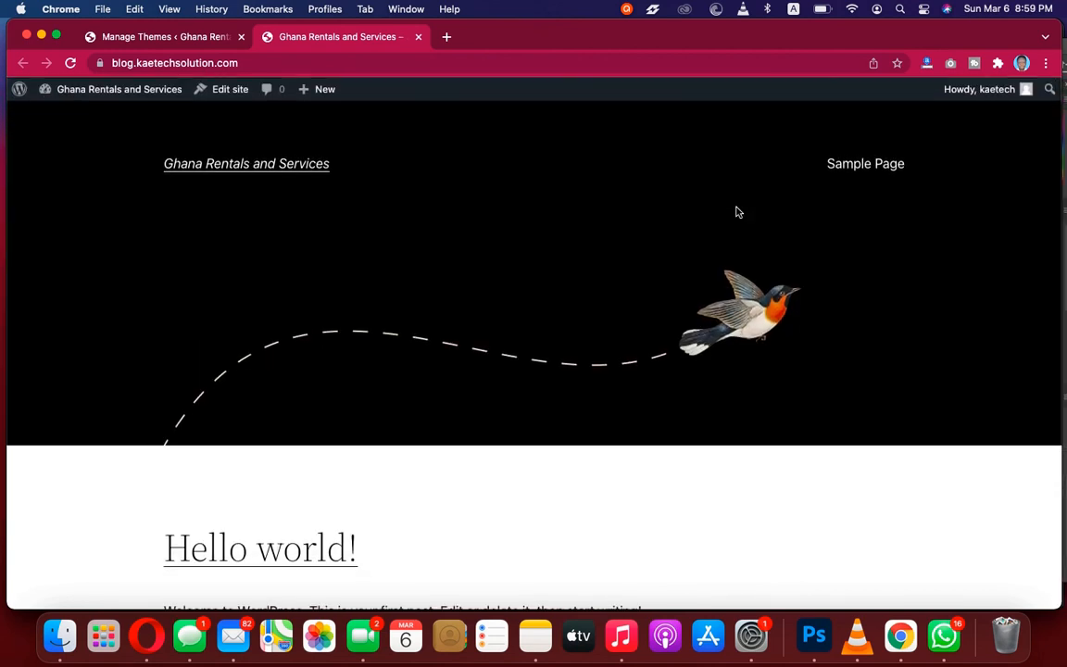